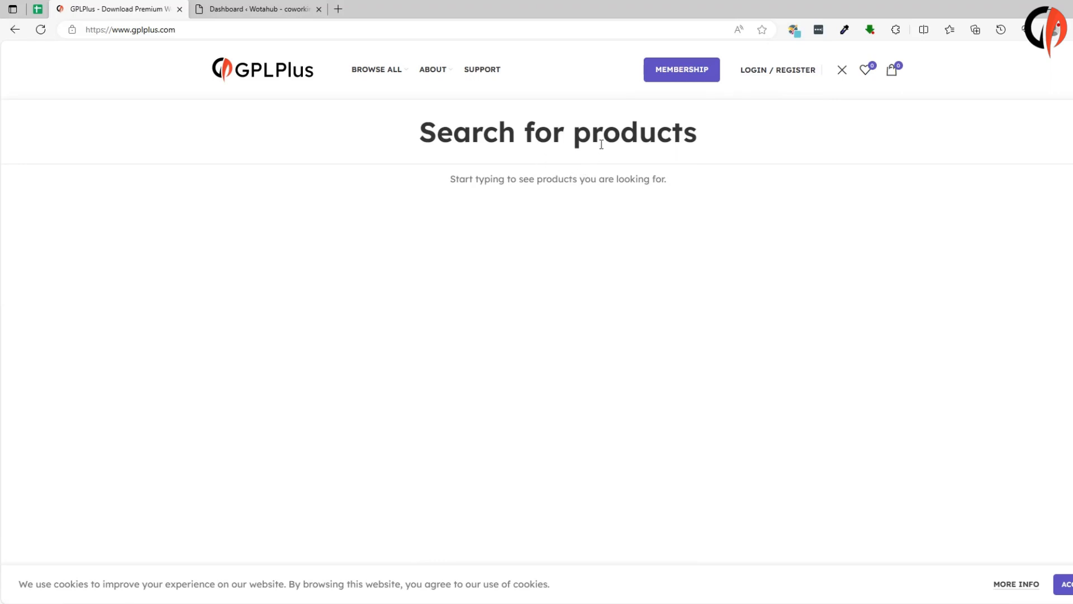
- Search the GPLPlus store for Ambery and open the Ambery – Interior Design WordPress Theme product page
type("Ambery")
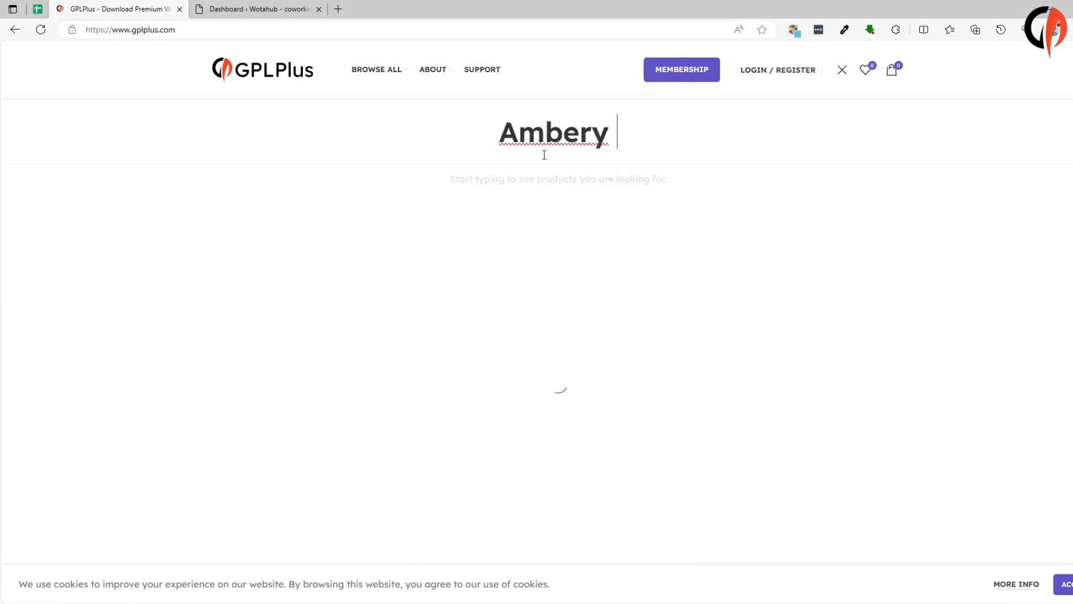
left_click(558, 213)
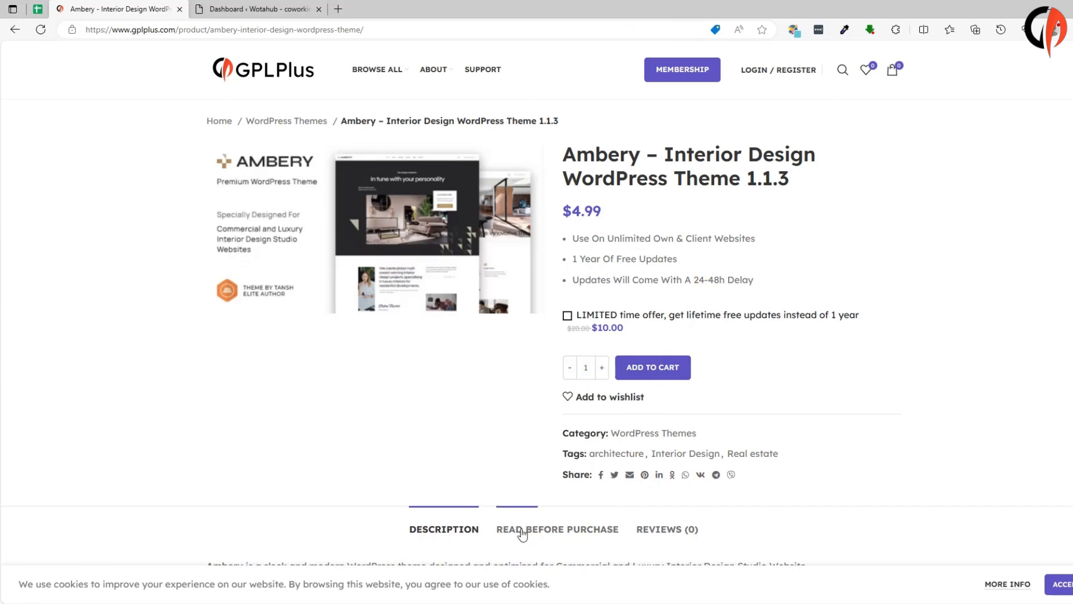
- Extract the YP-ambery-v1.1.3 archive on the Desktop into its own YP-ambery-v1.1.3 folder
left_click(509, 603)
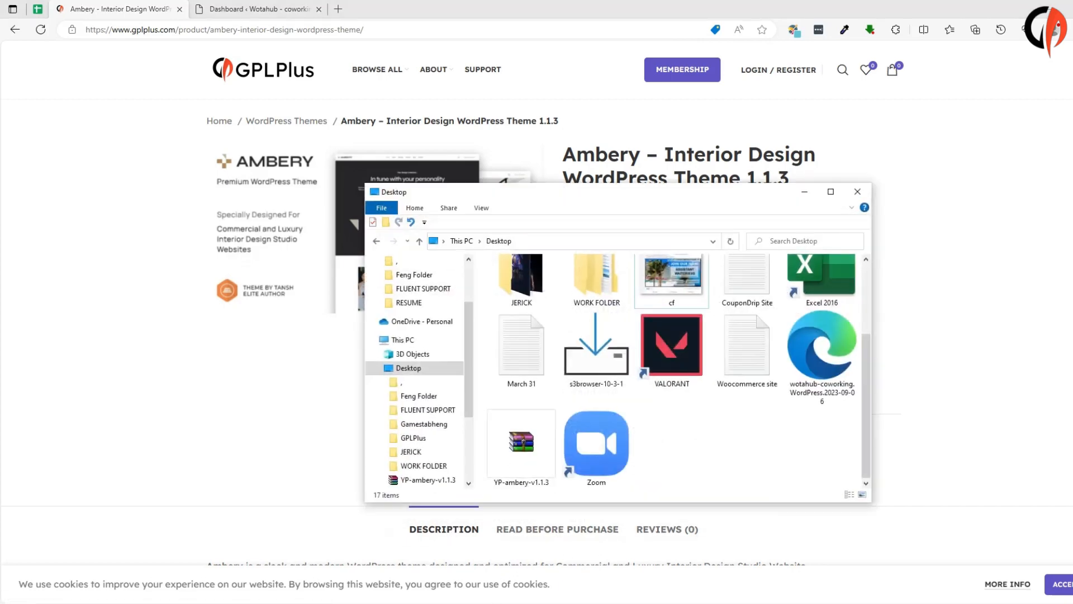
right_click(524, 440)
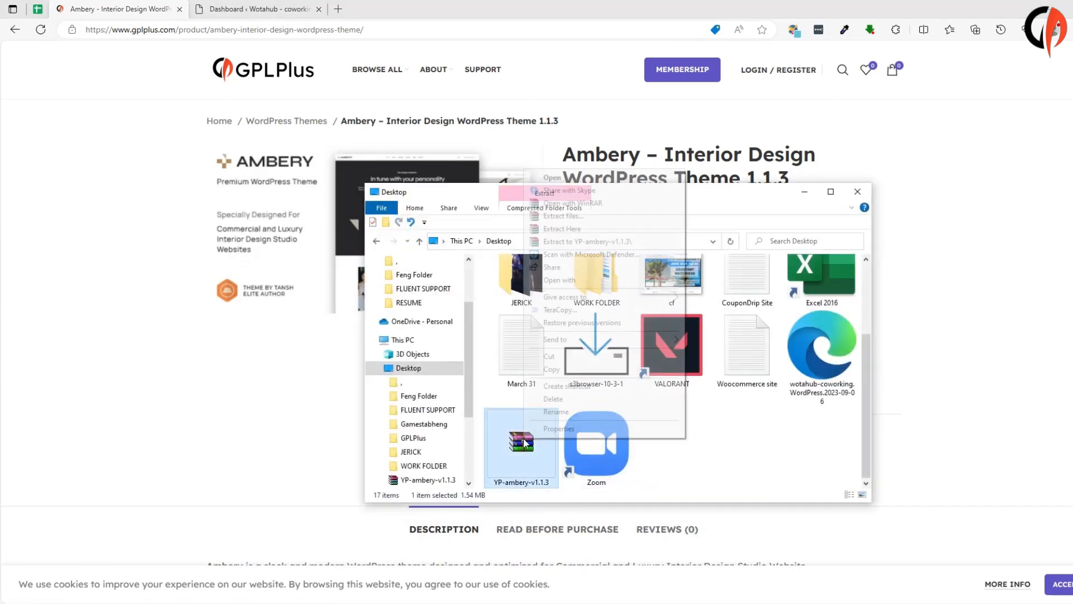
left_click(574, 216)
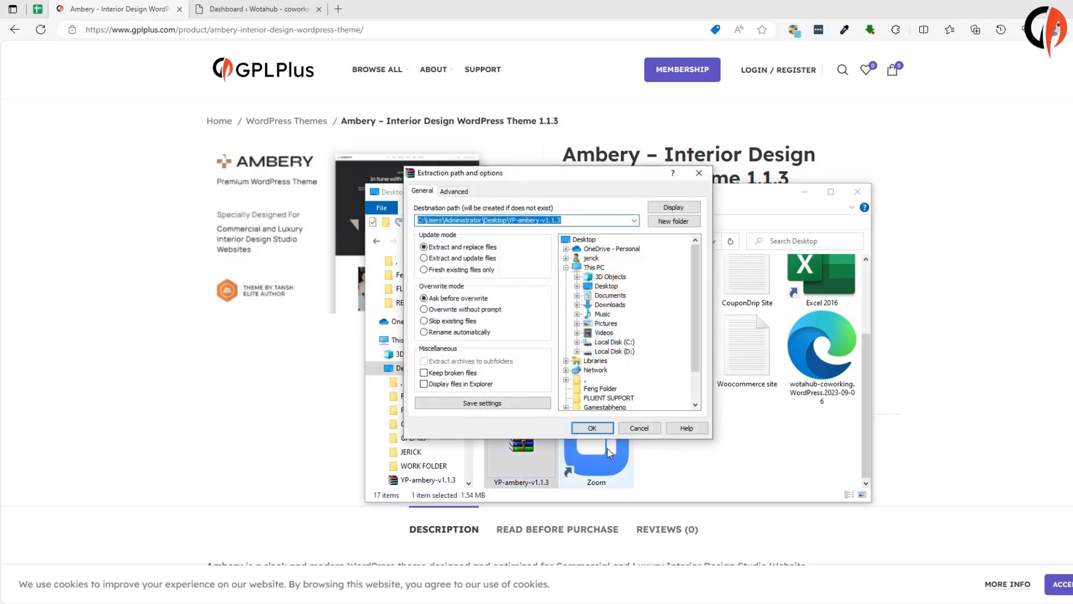
left_click(592, 427)
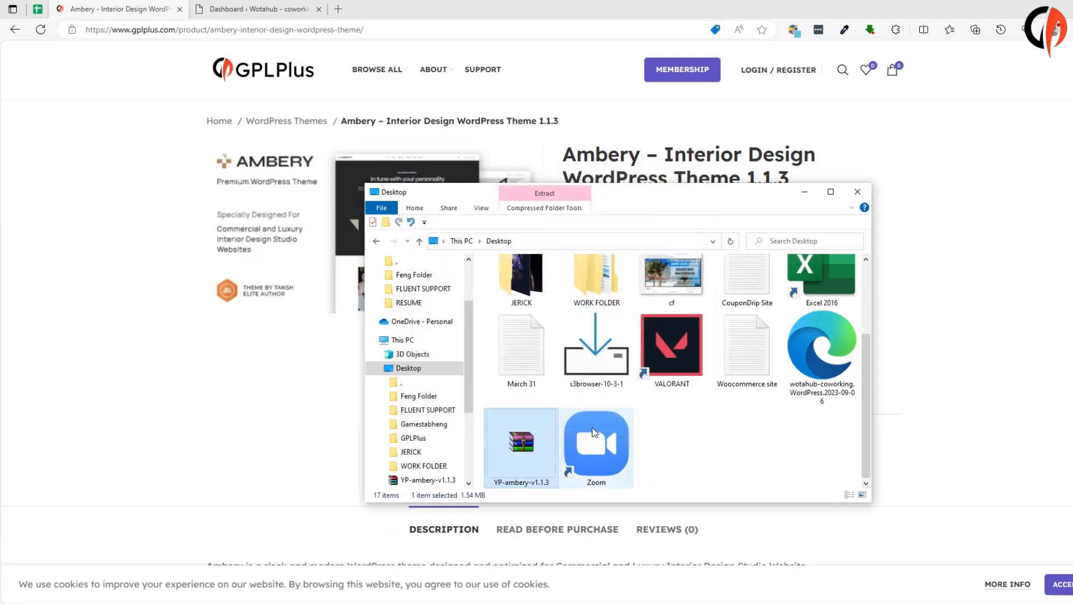
- Open the extracted YP-ambery-v1.1.3 folder and its ambery-main subfolder to check the theme files
left_click(681, 458)
double_click(682, 459)
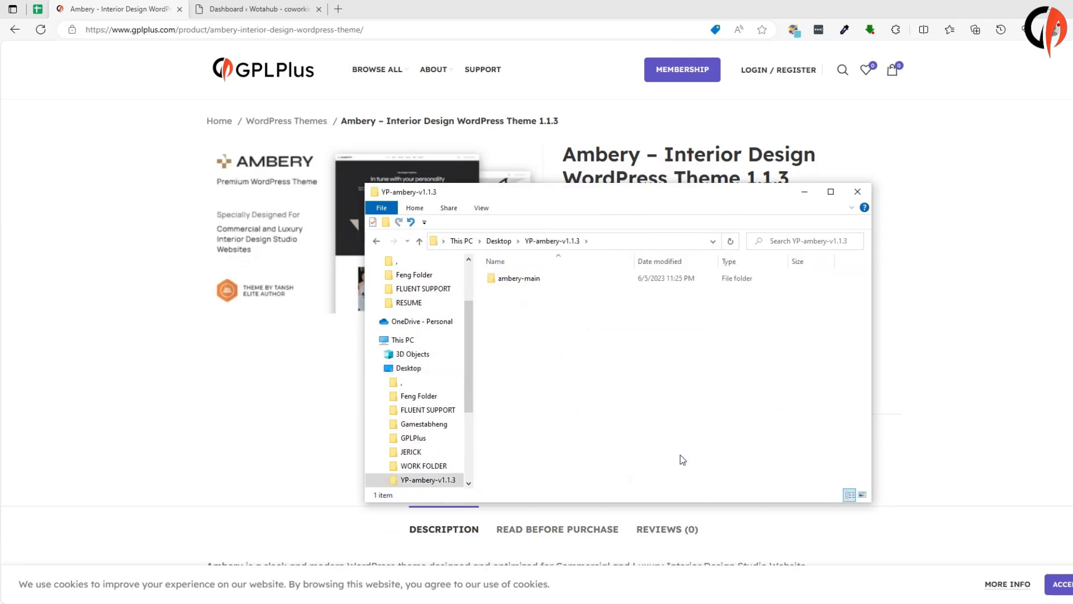
left_click(530, 281)
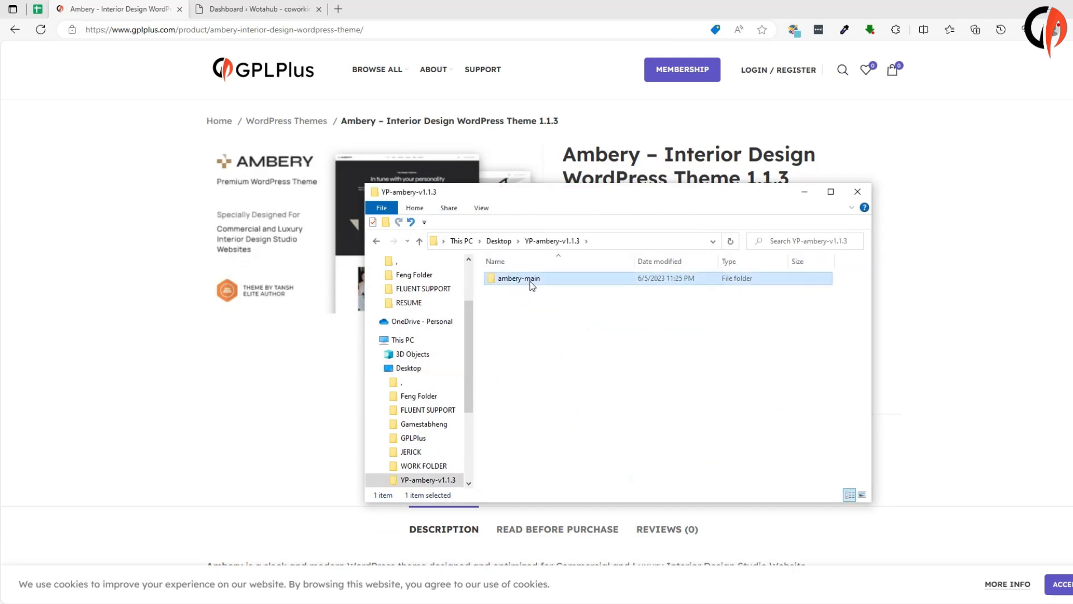
double_click(530, 280)
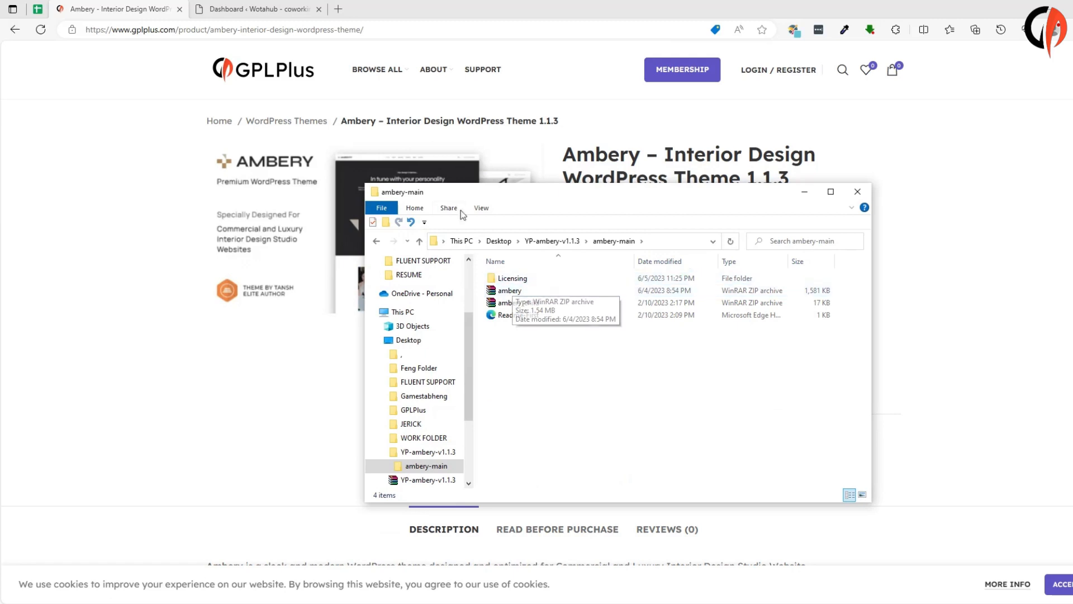
- Switch to the WordPress dashboard and bring up the upload form for adding a new theme
left_click(280, 9)
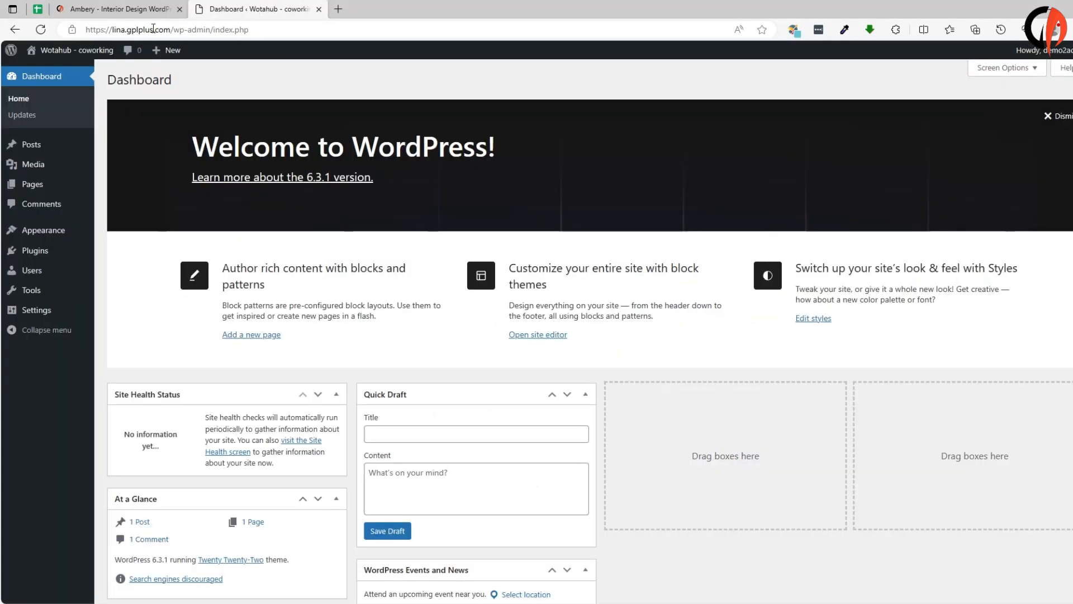
mouse_move(53, 237)
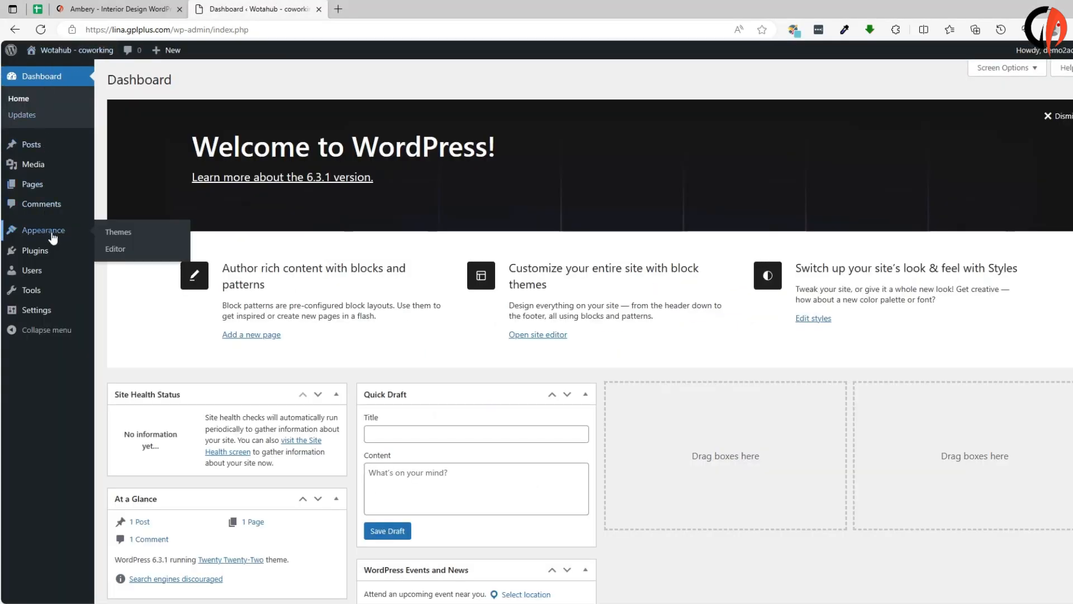
left_click(120, 232)
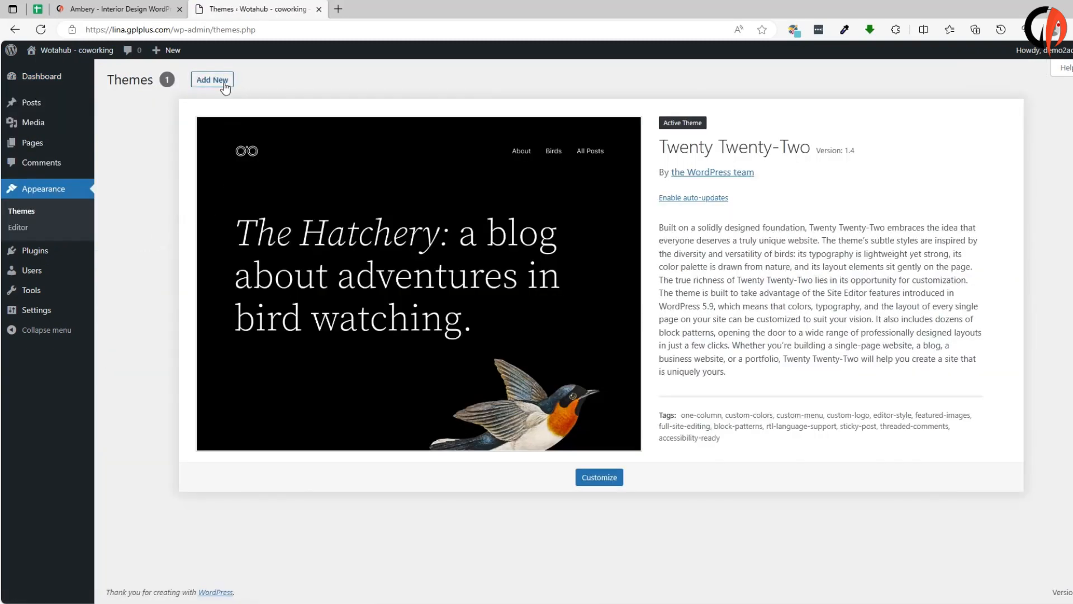
left_click(223, 79)
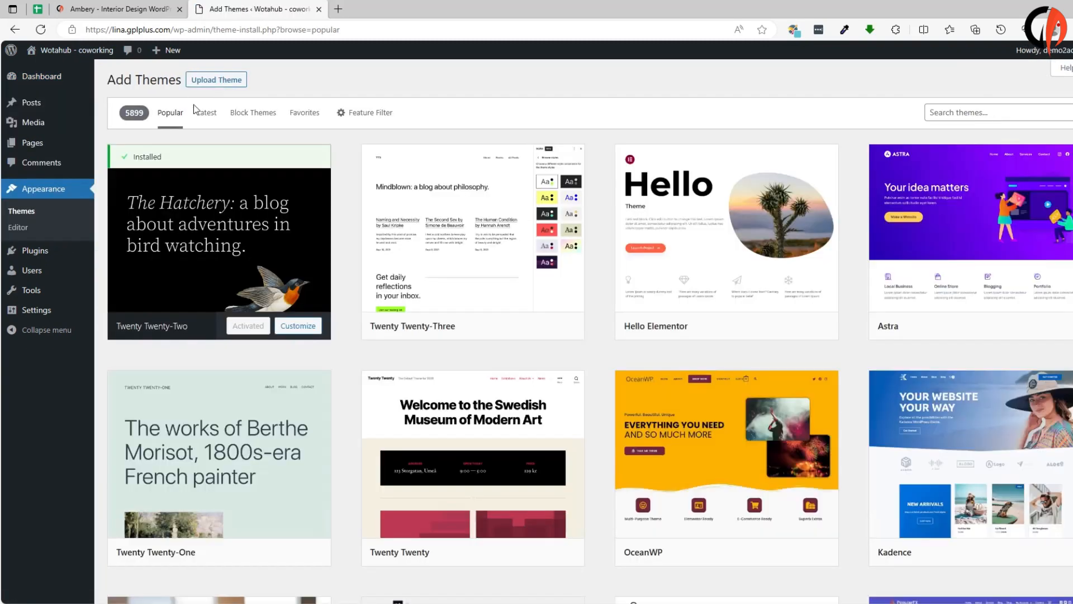
left_click(217, 80)
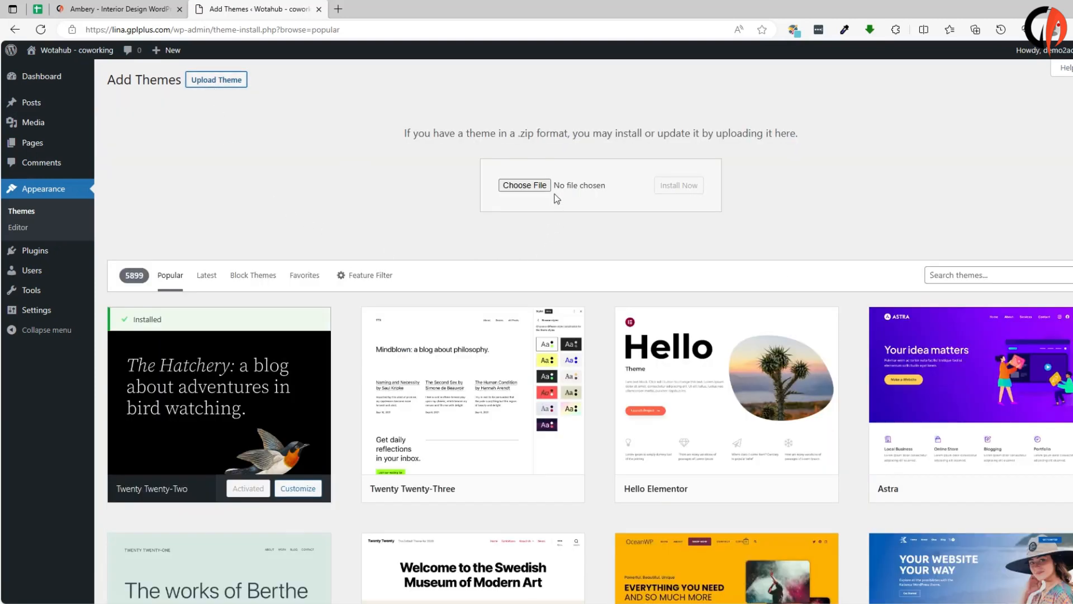
- Install the theme from ambery.zip in the ambery-main folder and activate it
left_click(541, 186)
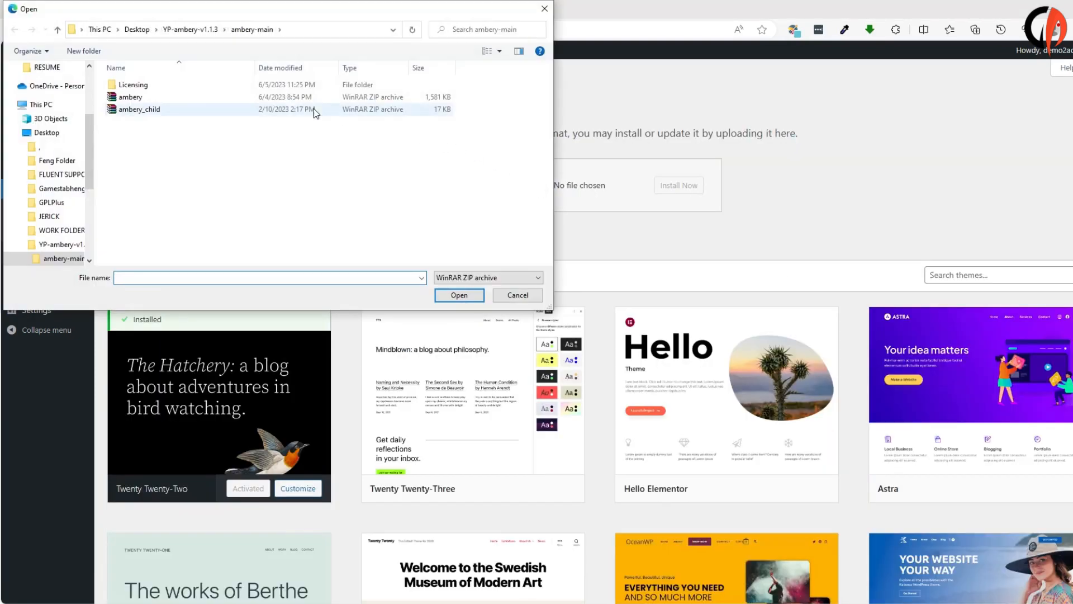
left_click(130, 99)
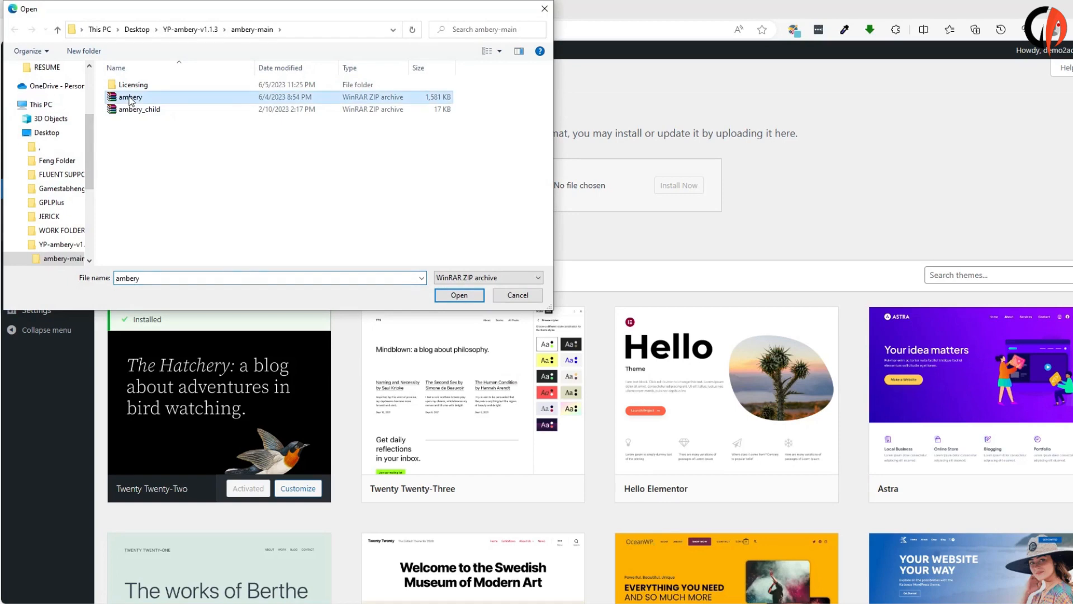
left_click(459, 295)
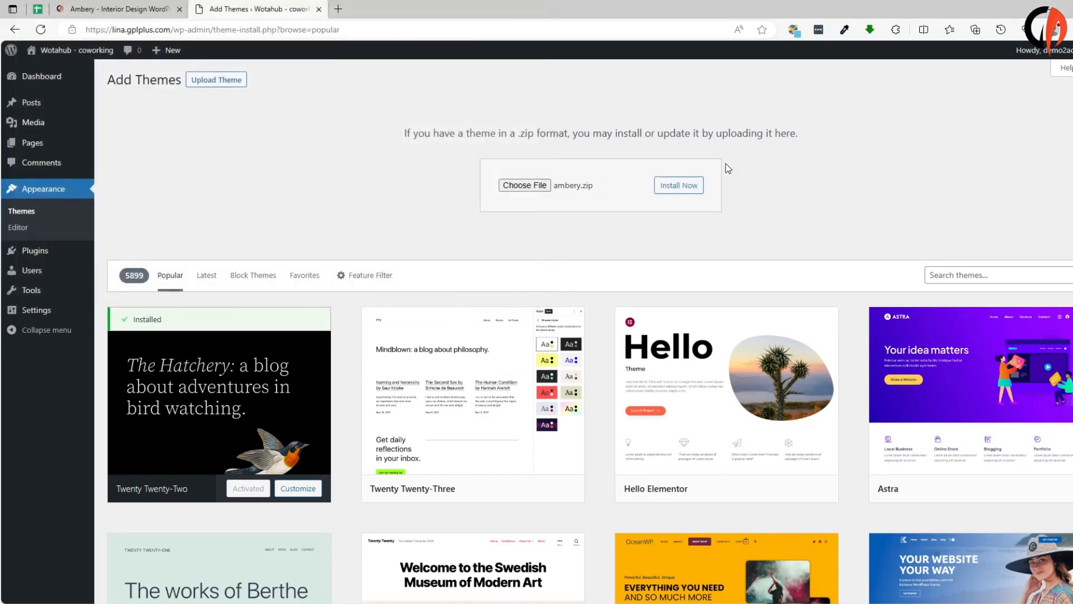
left_click(686, 191)
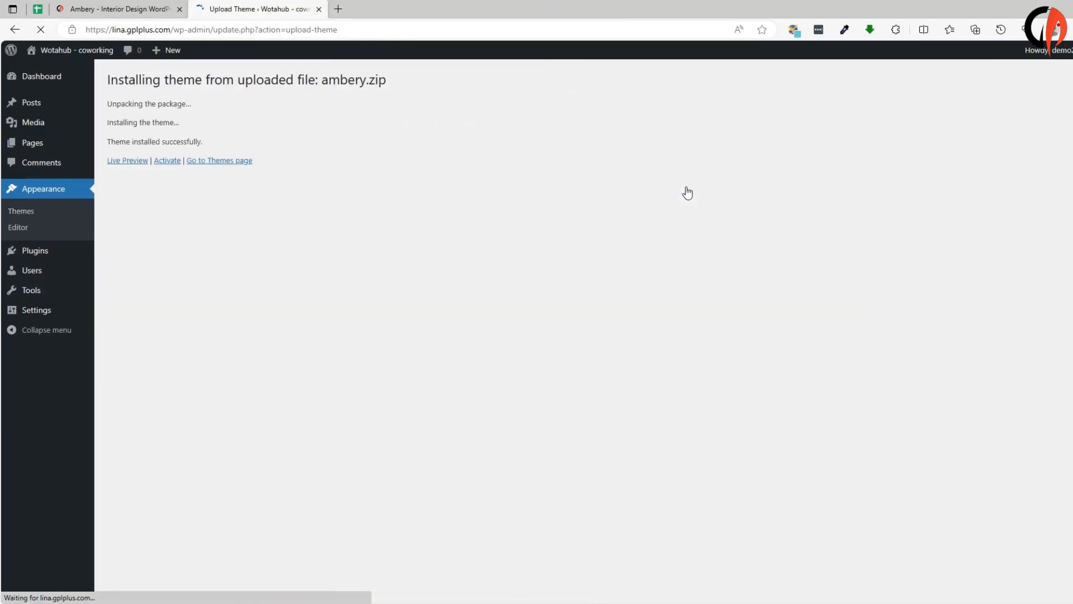
left_click(168, 161)
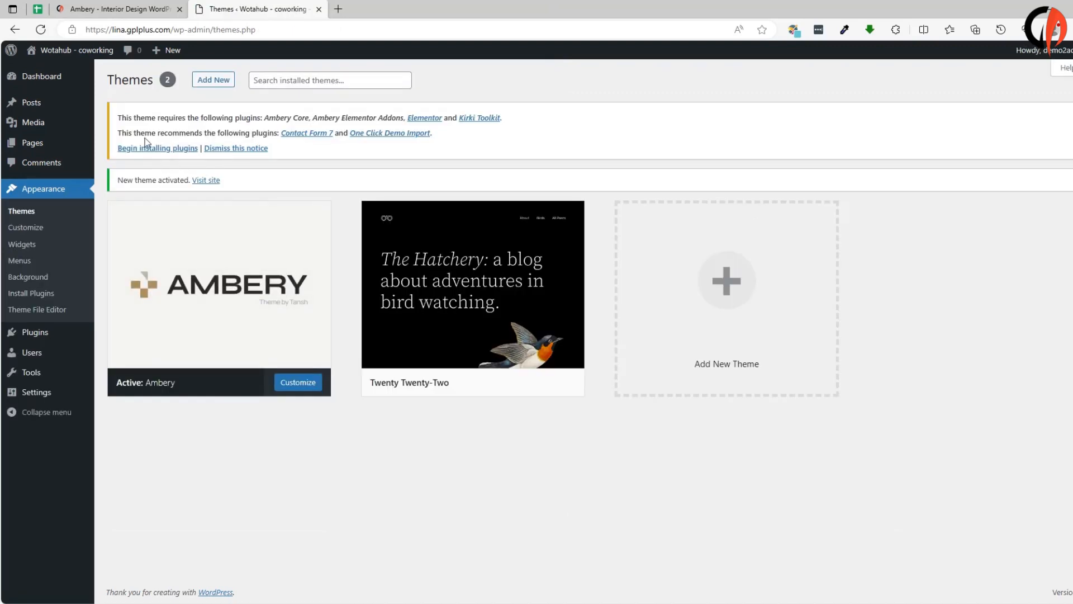
- Install all six required and recommended Ambery plugins in bulk and return to the dashboard
left_click(166, 149)
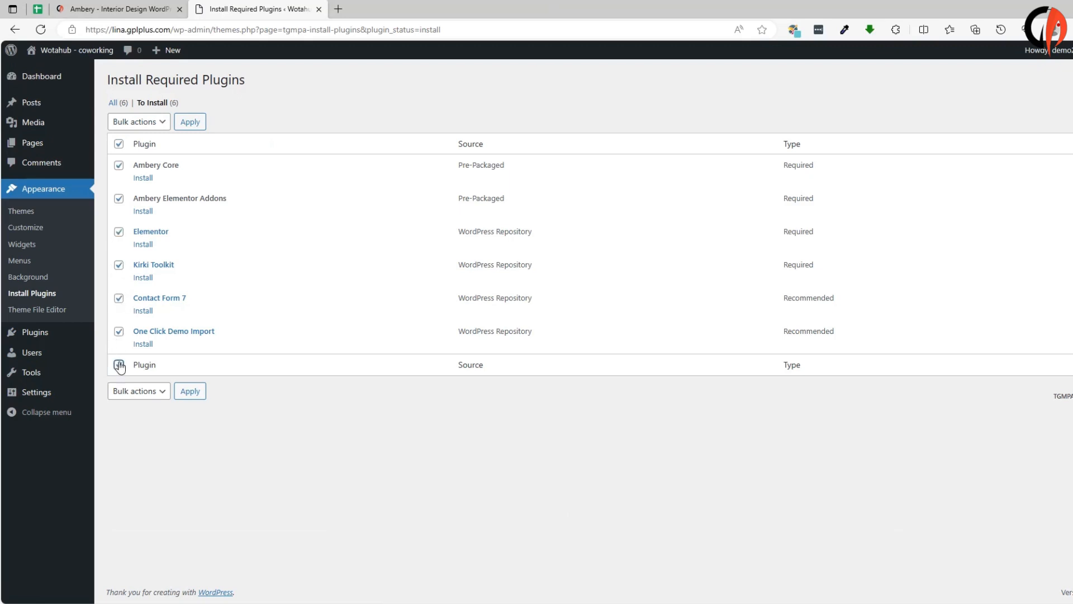
left_click(137, 134)
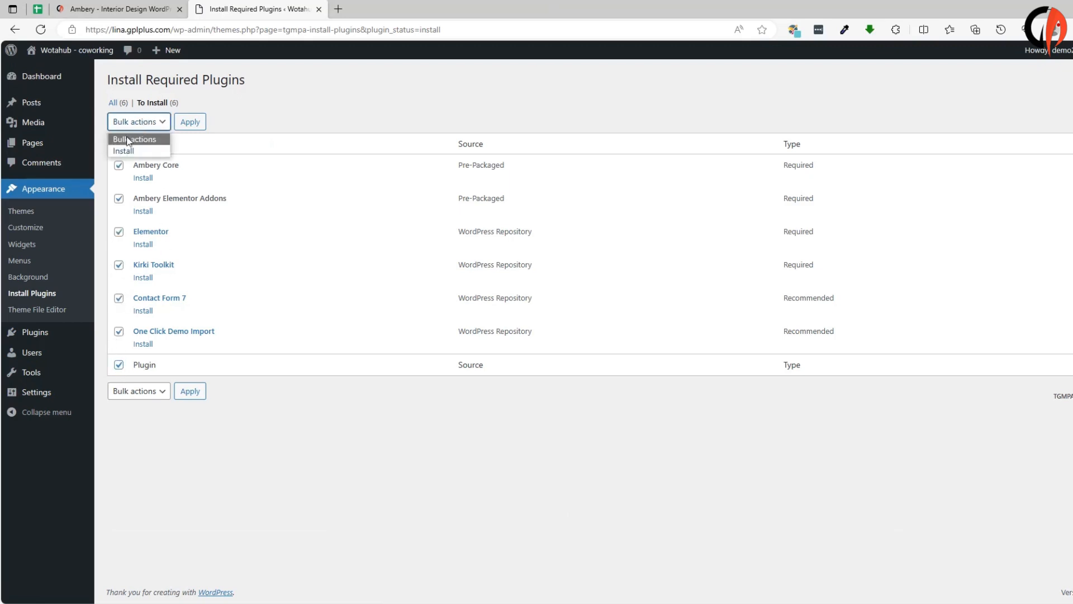
left_click(136, 149)
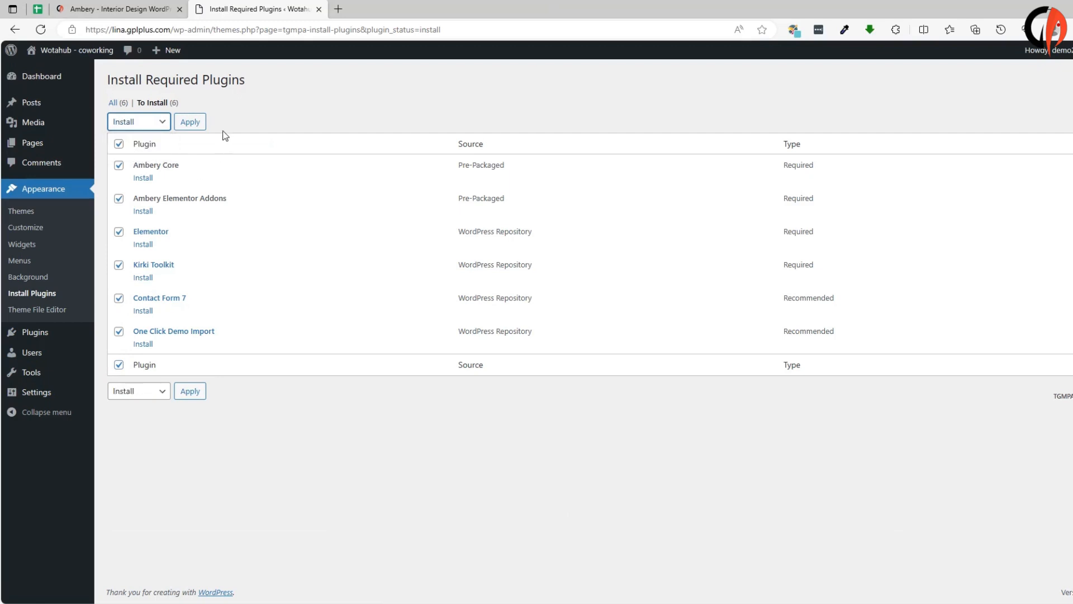
left_click(195, 127)
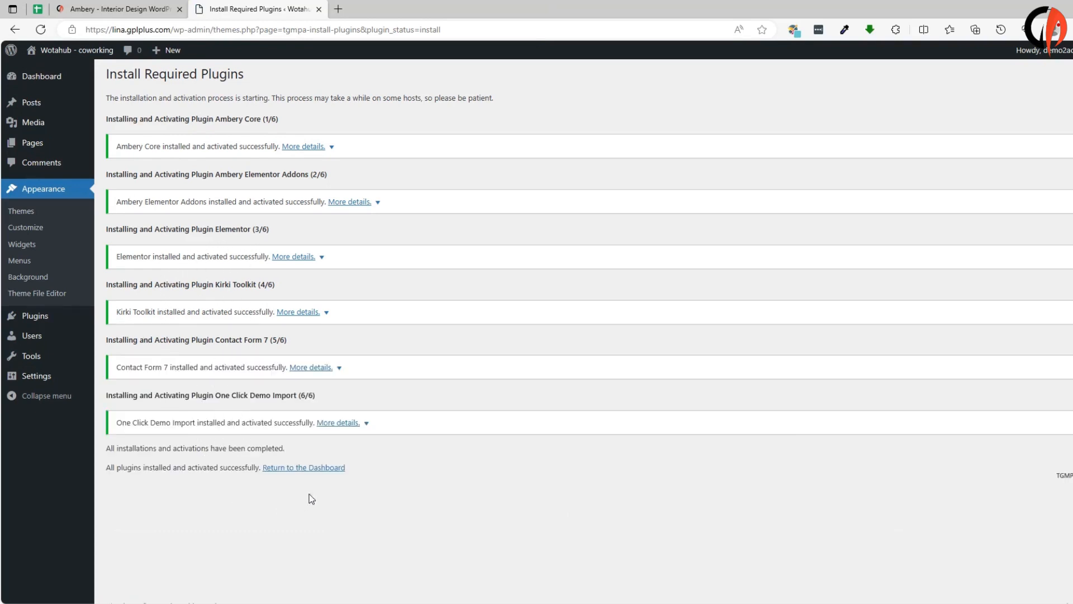
left_click(326, 468)
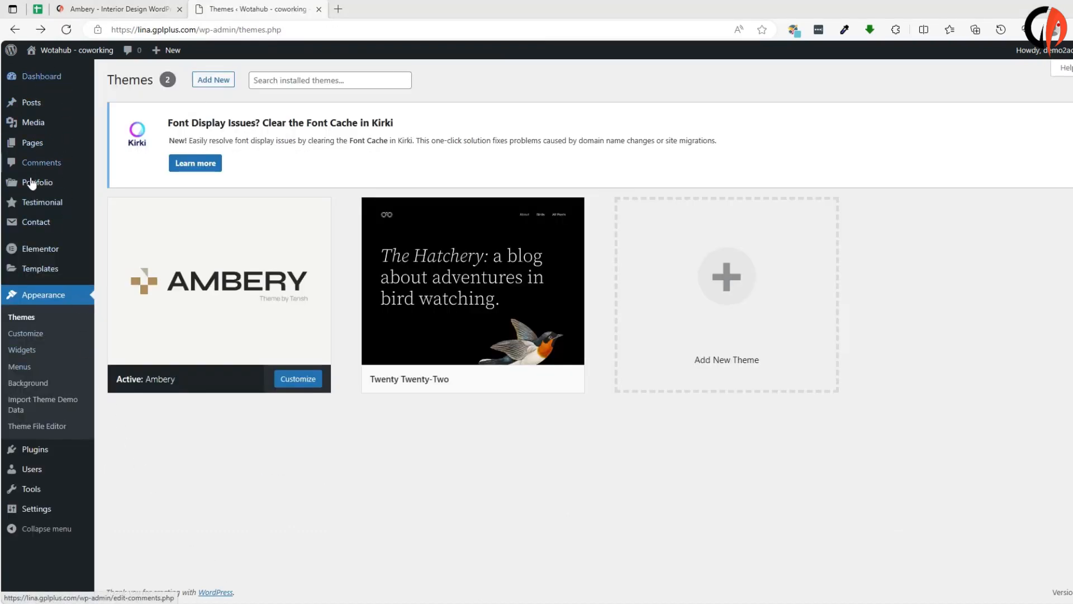
- Open the theme's One Click Demo Import page and start the import of the Ambery demo data
left_click(29, 404)
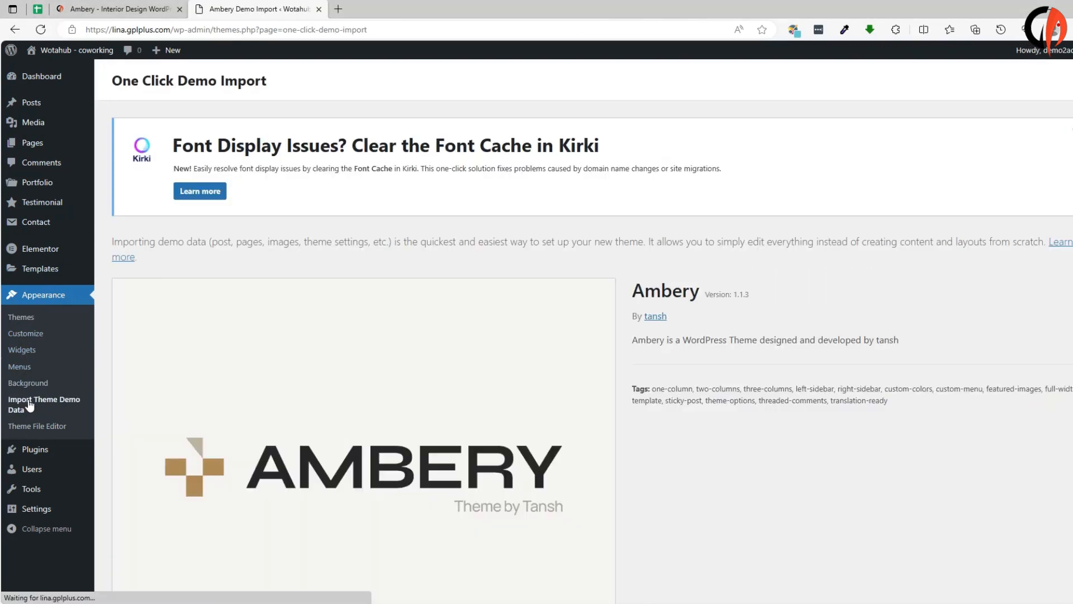
scroll(369, 236, "down", 4)
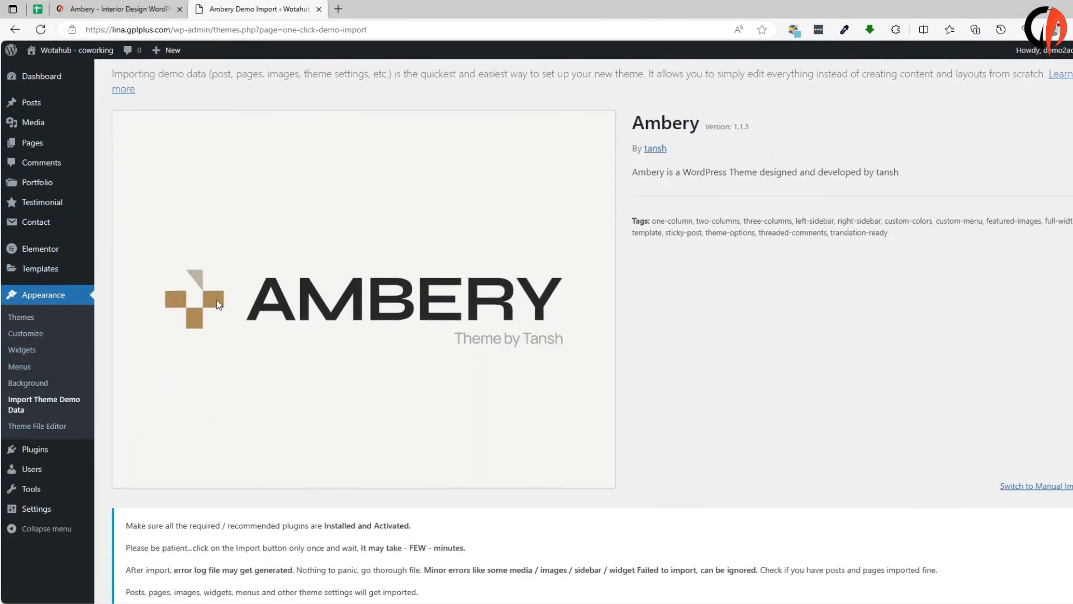
scroll(302, 264, "down", 1)
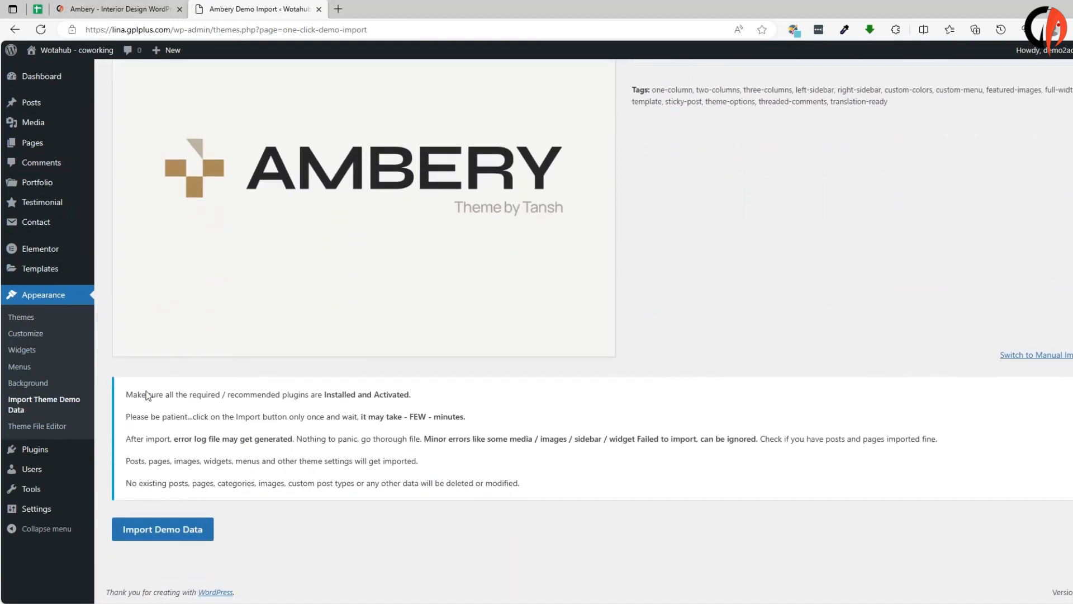
left_click(168, 531)
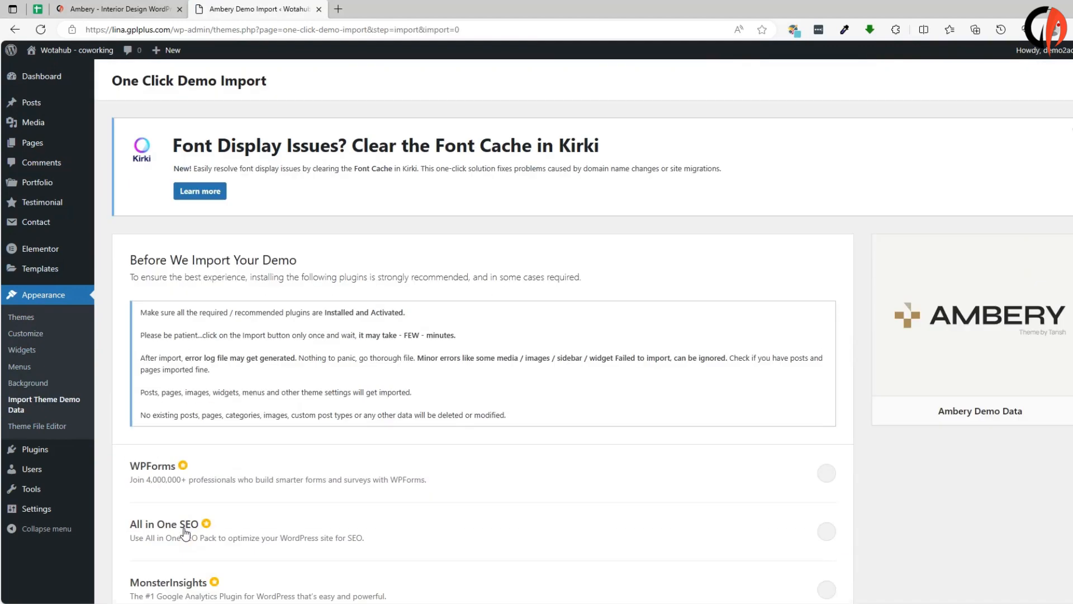
- Include the WPForms, All in One SEO and MonsterInsights plugins and run the Ambery demo import
scroll(490, 274, "down", 3)
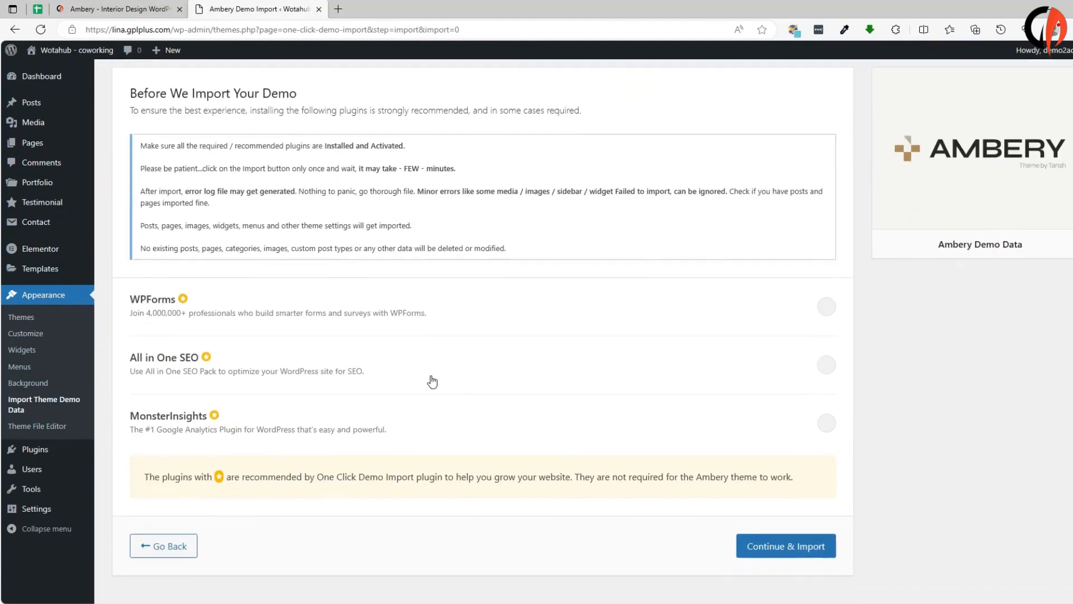
left_click(826, 305)
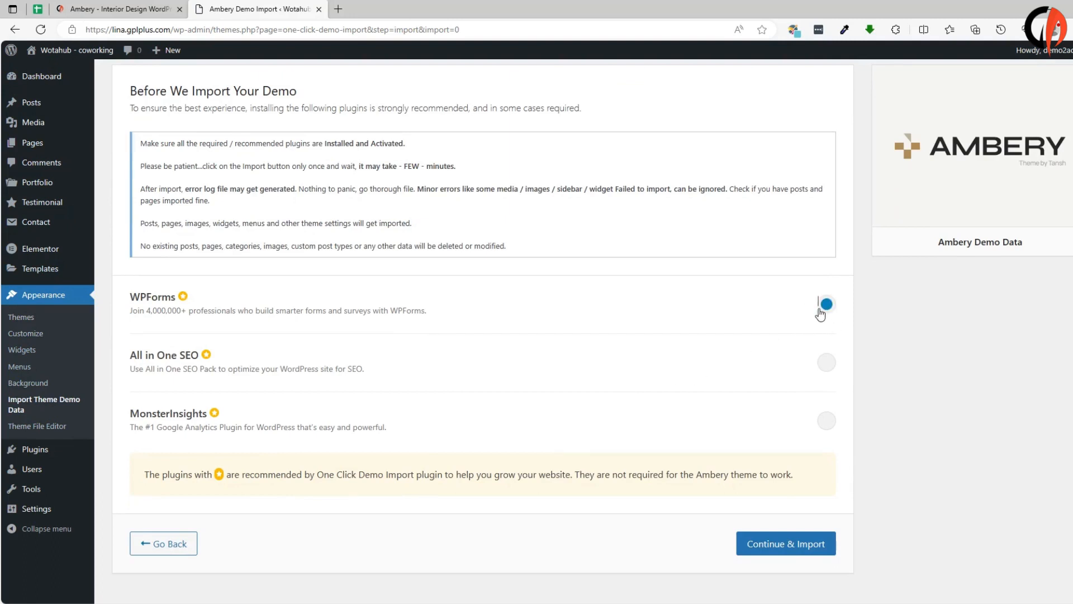
left_click(826, 361)
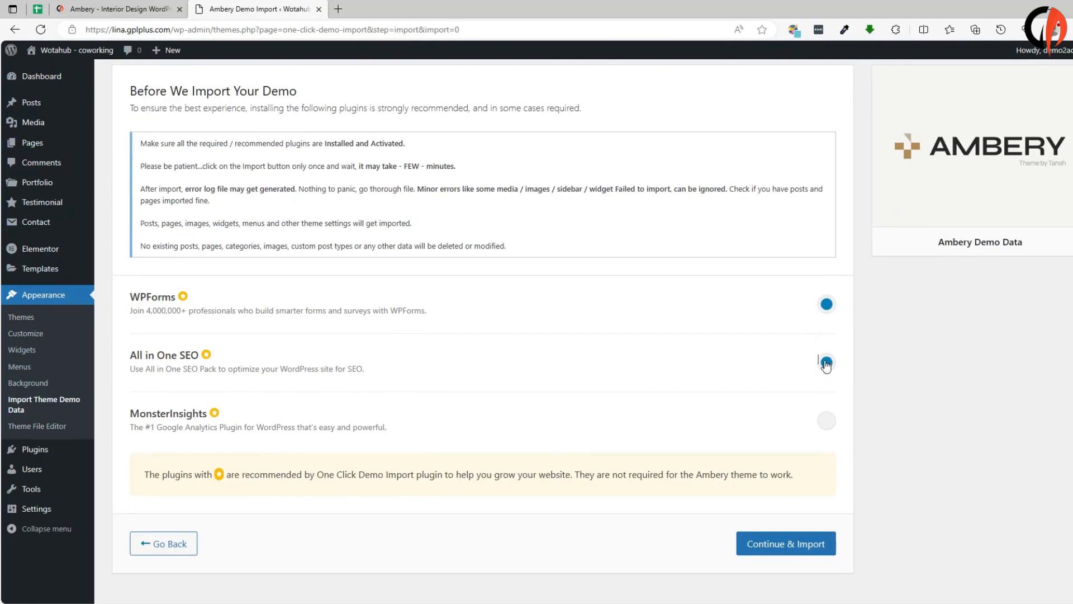
left_click(826, 420)
left_click(798, 549)
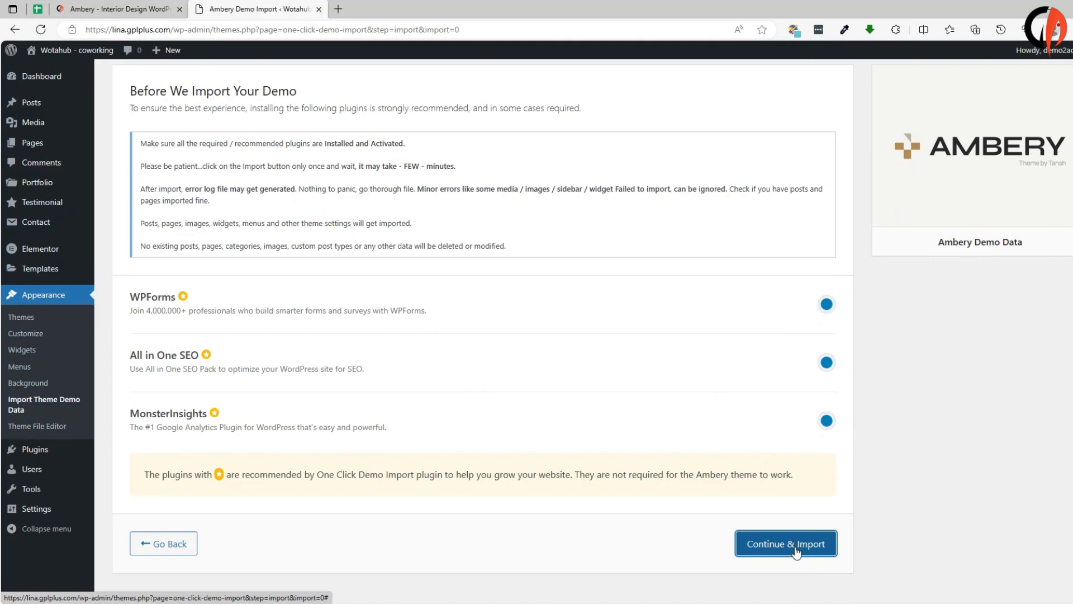
left_click(797, 551)
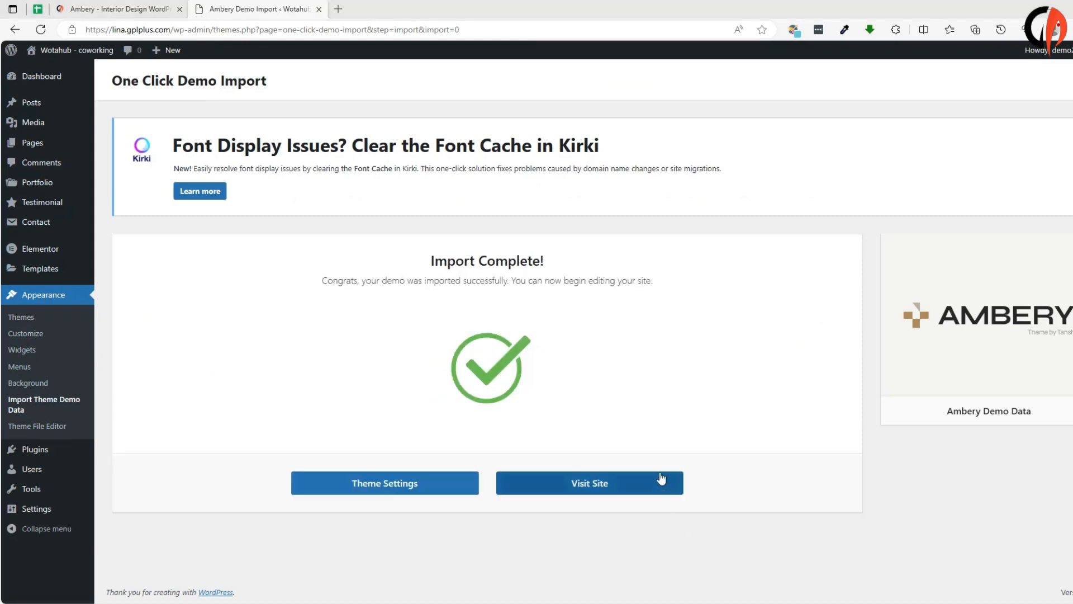
- Visit the live site in its new browser tab to view the imported Ambery homepage
left_click(605, 485)
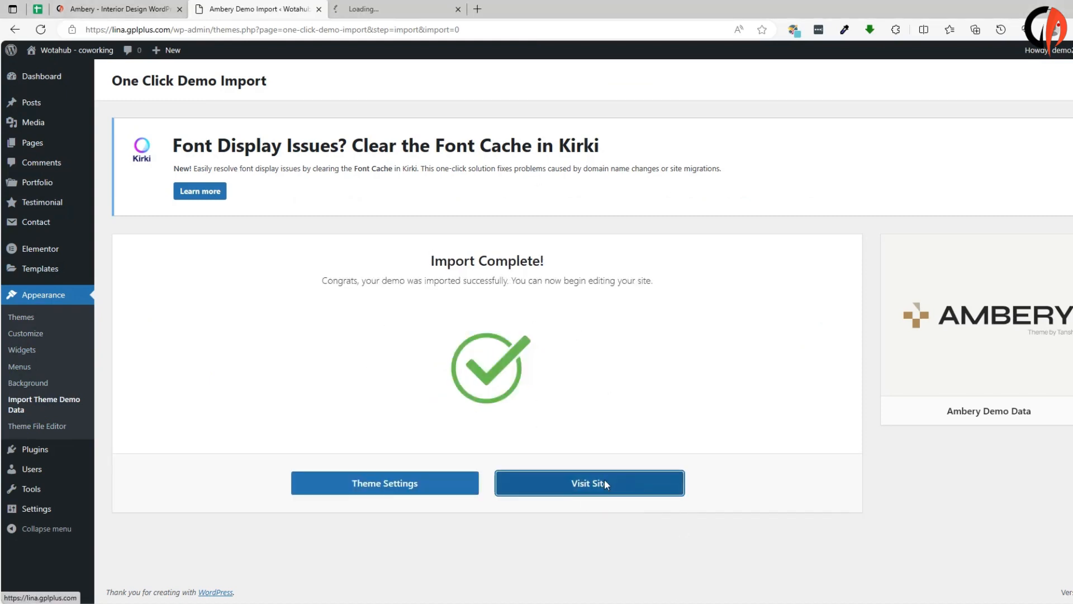
left_click(402, 9)
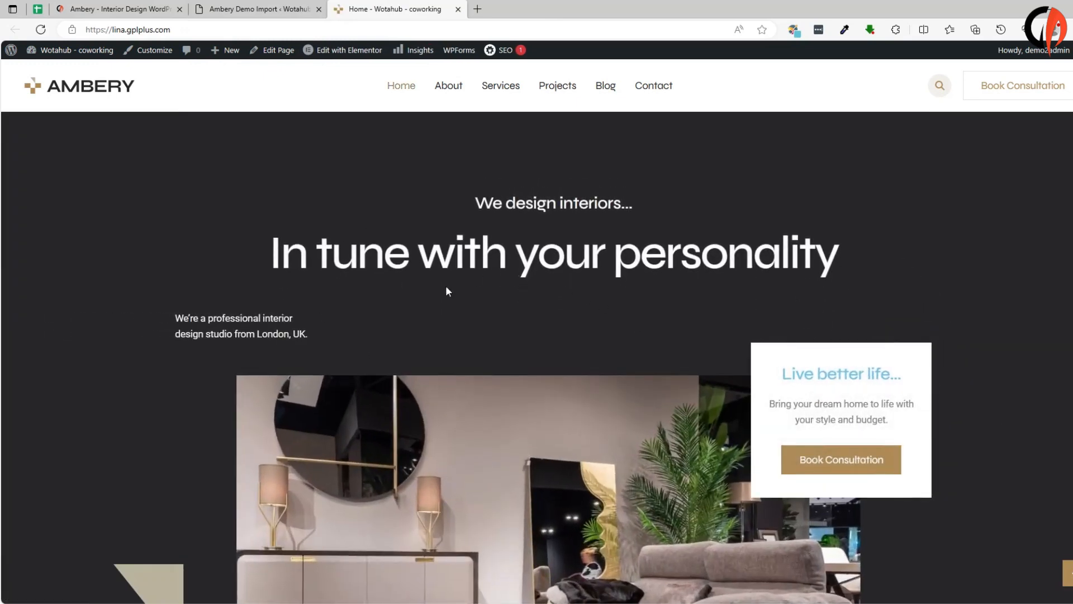
- Examine the imported Ambery homepage from the hero banner through the Exclusive Services cards to the Plan, Estimate and Build work process
scroll(444, 286, "down", 3)
scroll(362, 343, "down", 5)
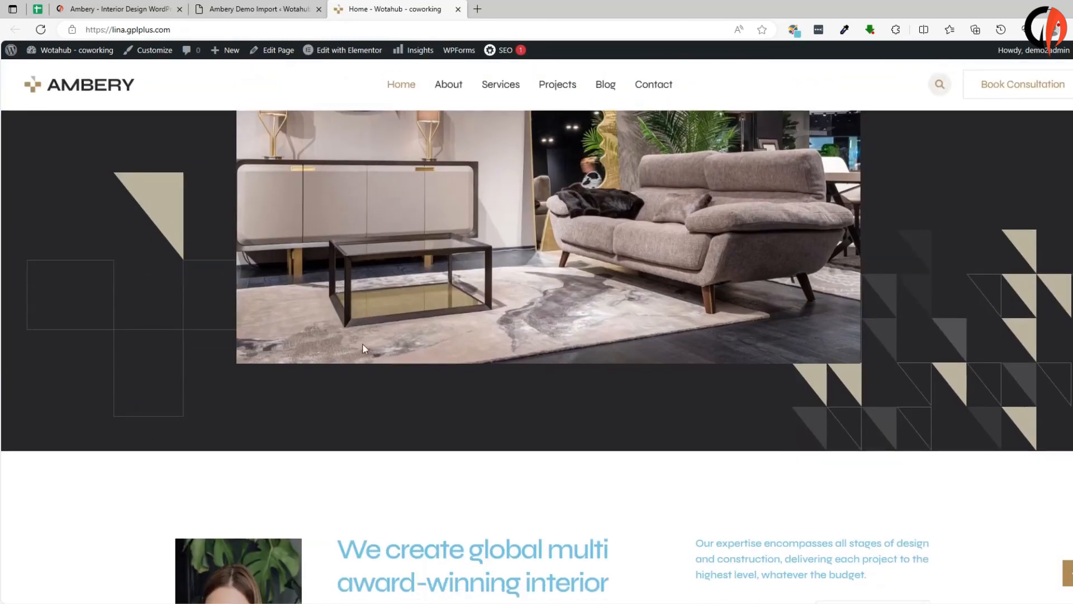
scroll(286, 393, "down", 2)
scroll(211, 358, "down", 6)
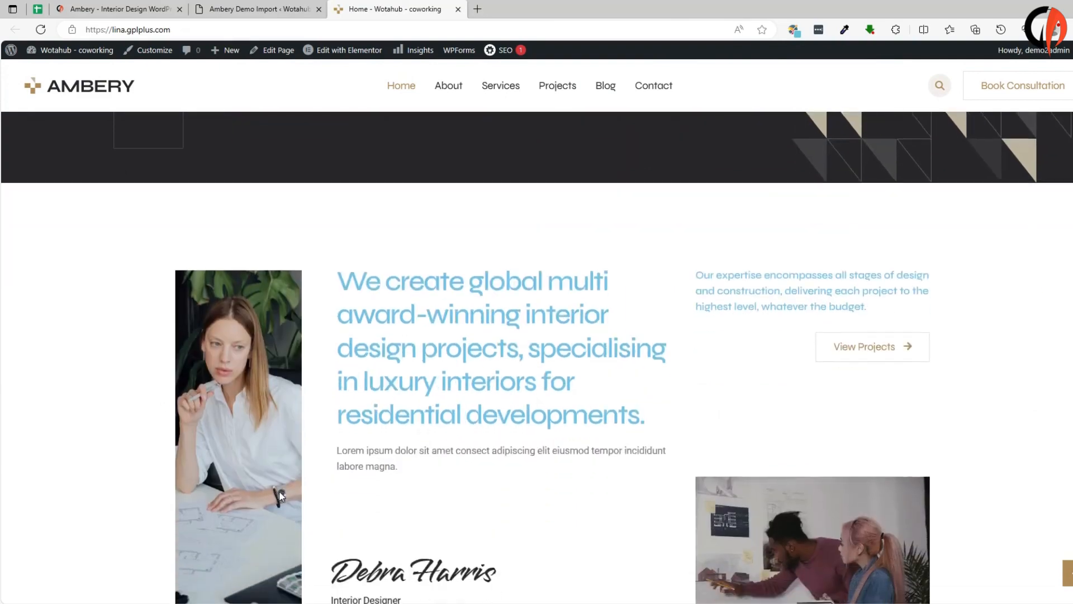
scroll(335, 419, "down", 3)
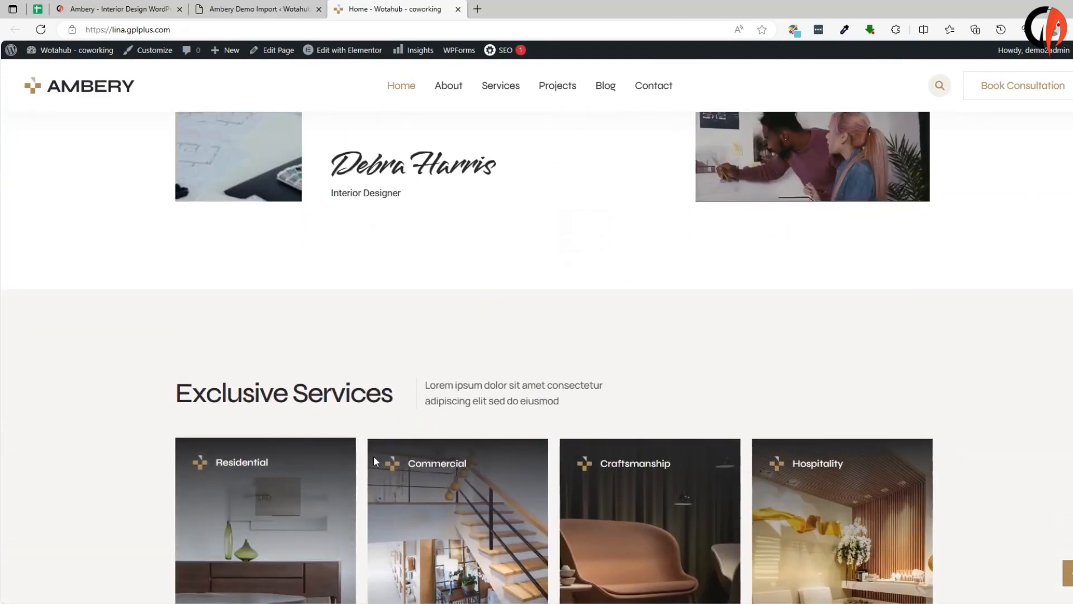
scroll(251, 441, "down", 4)
scroll(655, 391, "down", 3)
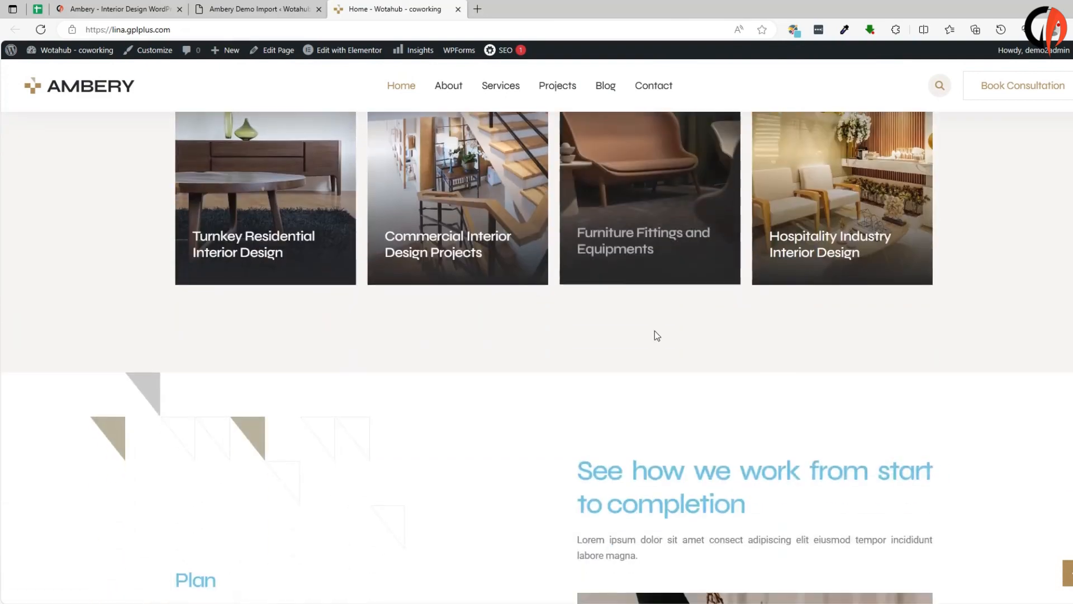
scroll(392, 420, "down", 4)
scroll(441, 496, "down", 4)
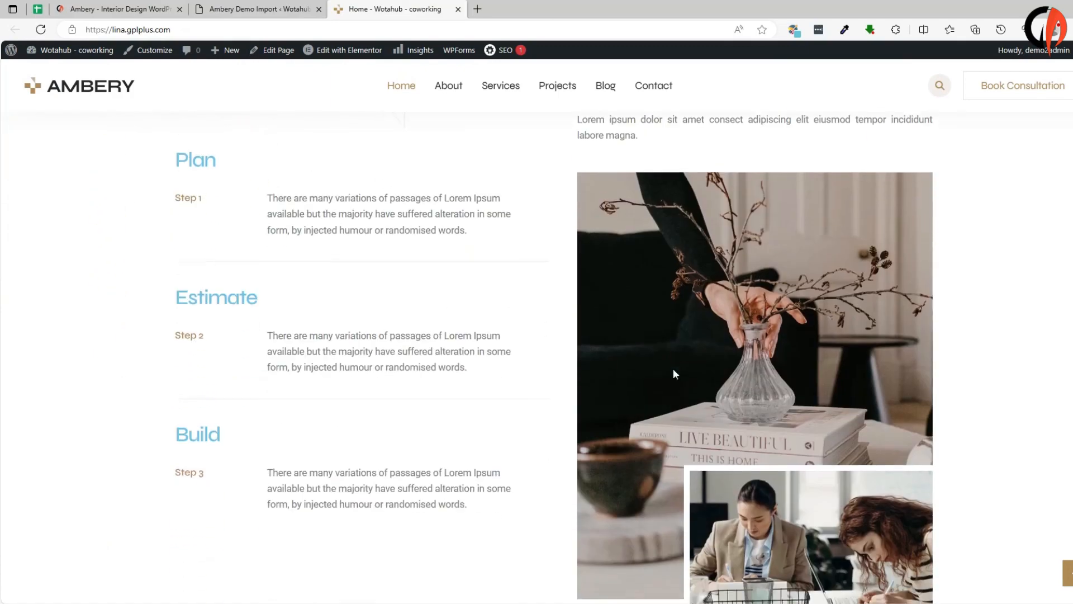
- Review the homepage's Featured Projects gallery and the company statistics section below it
scroll(346, 335, "down", 3)
scroll(663, 382, "down", 3)
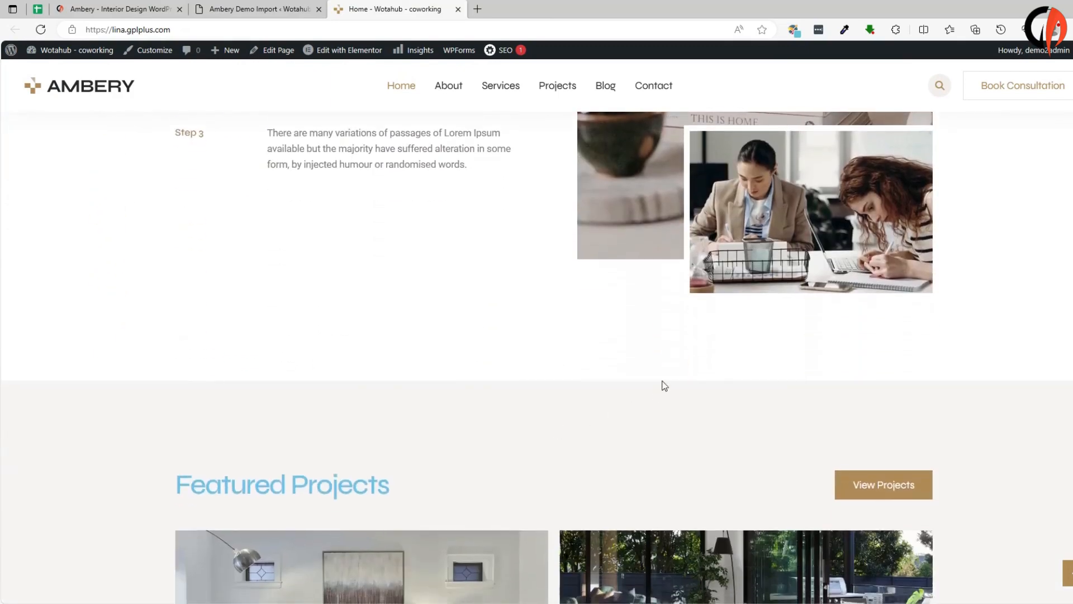
scroll(336, 397, "down", 3)
scroll(285, 439, "down", 3)
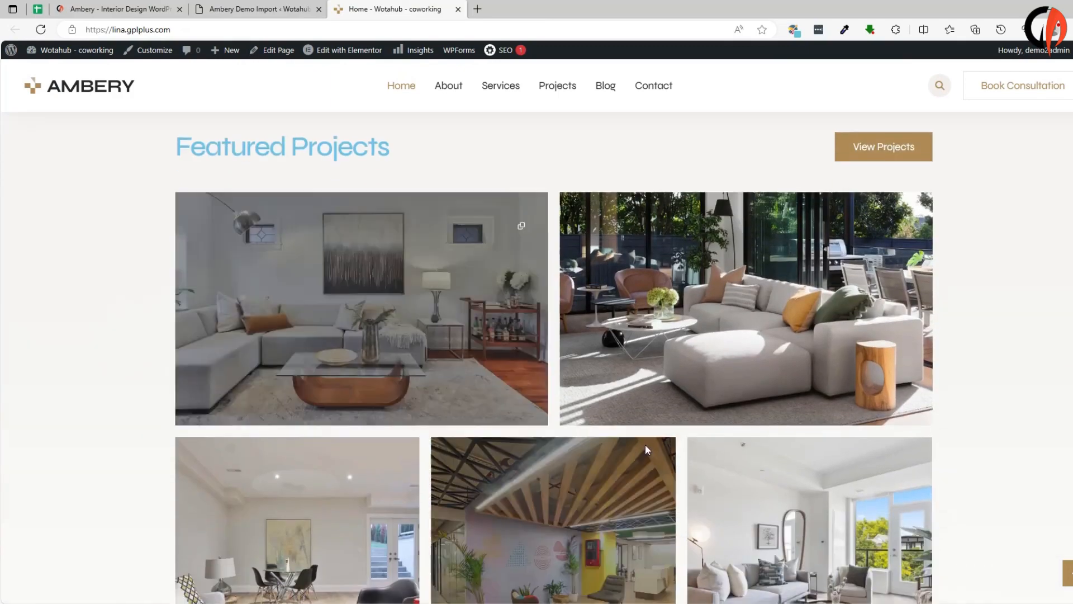
scroll(494, 369, "down", 3)
scroll(388, 490, "down", 3)
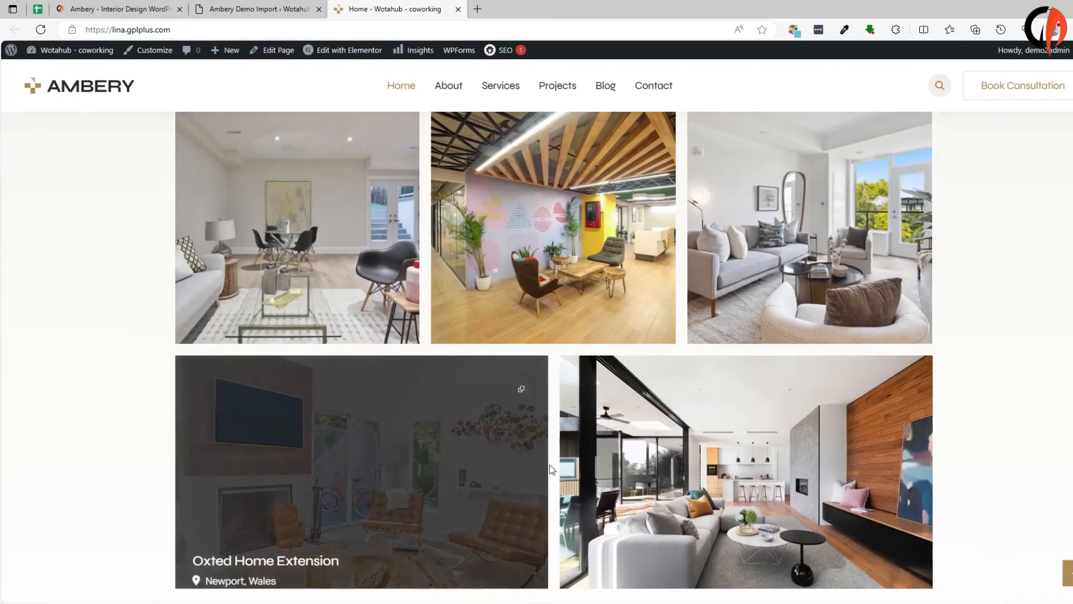
scroll(482, 397, "down", 7)
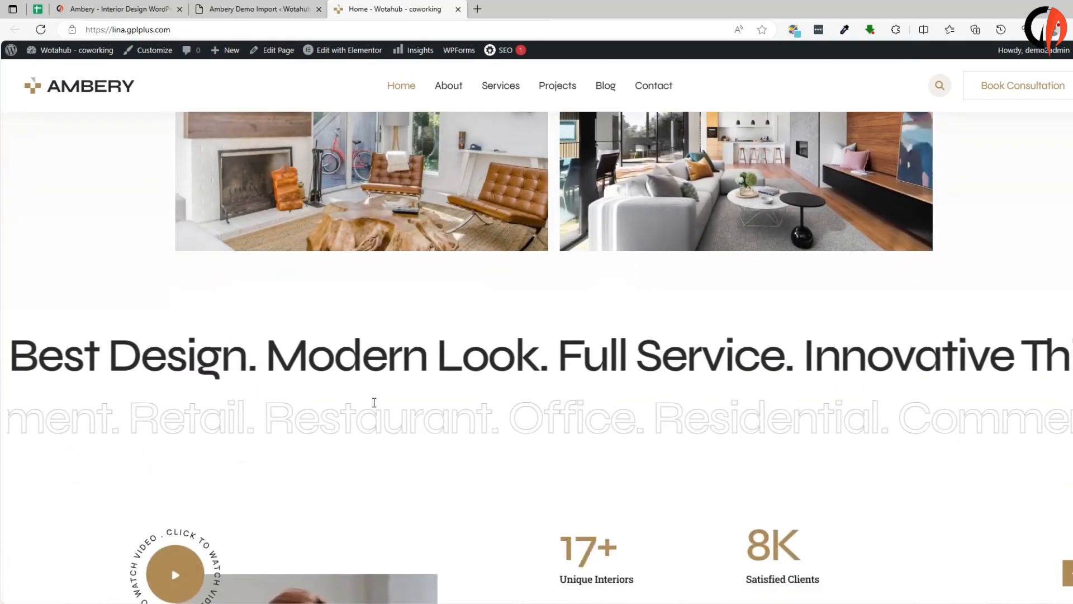
scroll(257, 431, "down", 2)
scroll(416, 433, "down", 3)
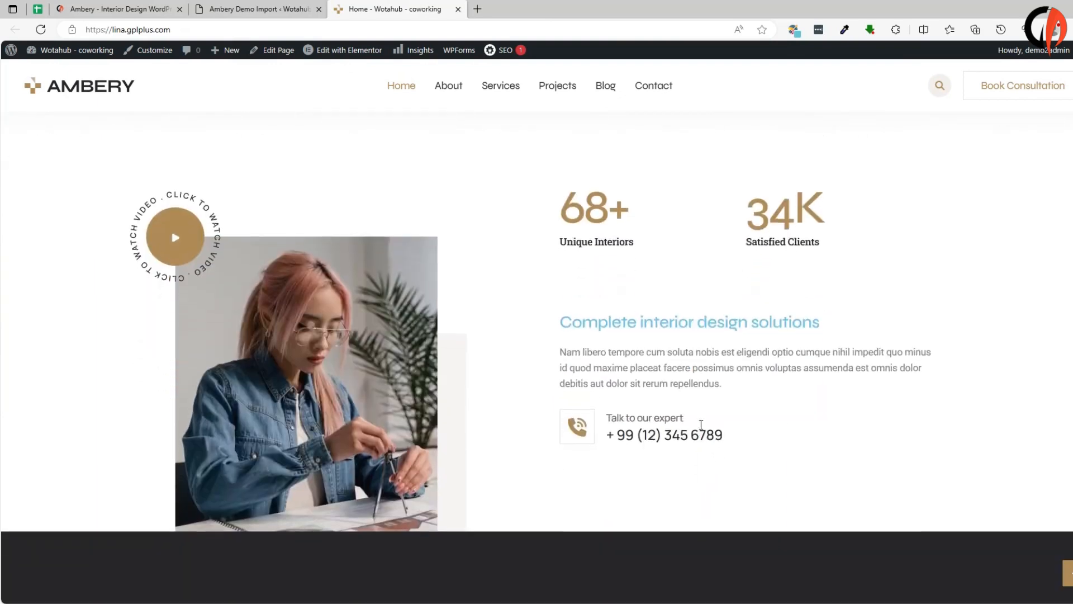
- Look through the What People Say testimonials, the Our Team profiles and the Why Choose Us section
scroll(672, 454, "down", 4)
scroll(282, 461, "down", 3)
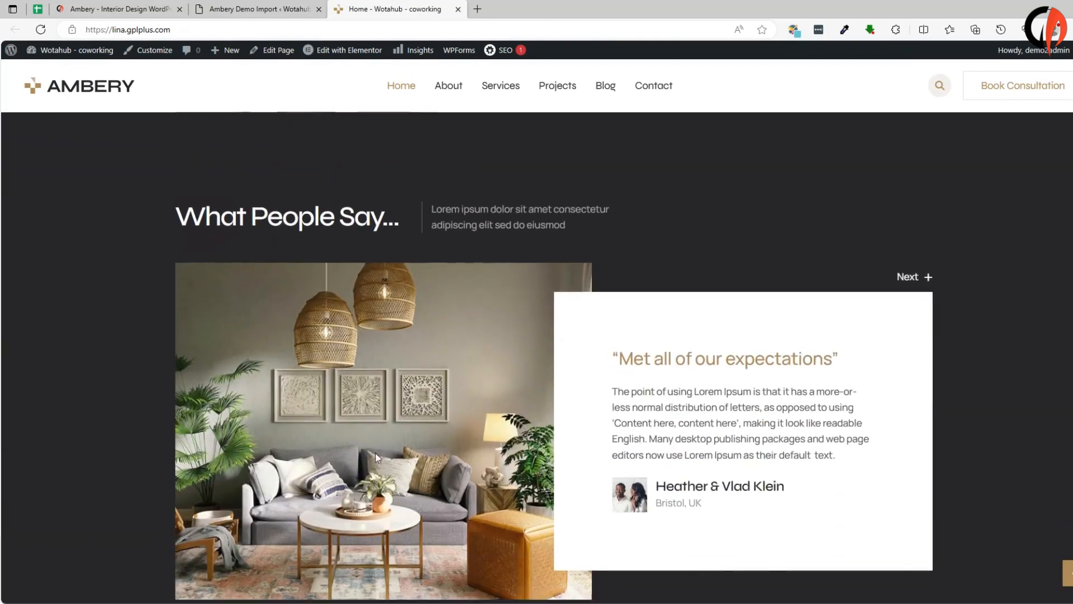
scroll(489, 457, "down", 3)
scroll(728, 424, "down", 3)
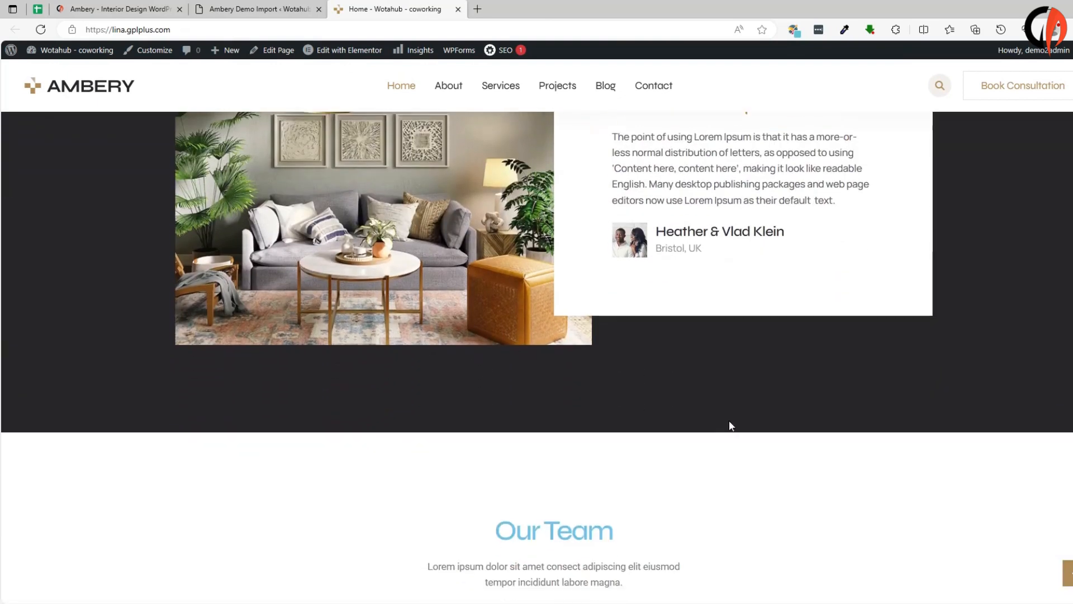
scroll(392, 373, "down", 3)
scroll(335, 531, "down", 2)
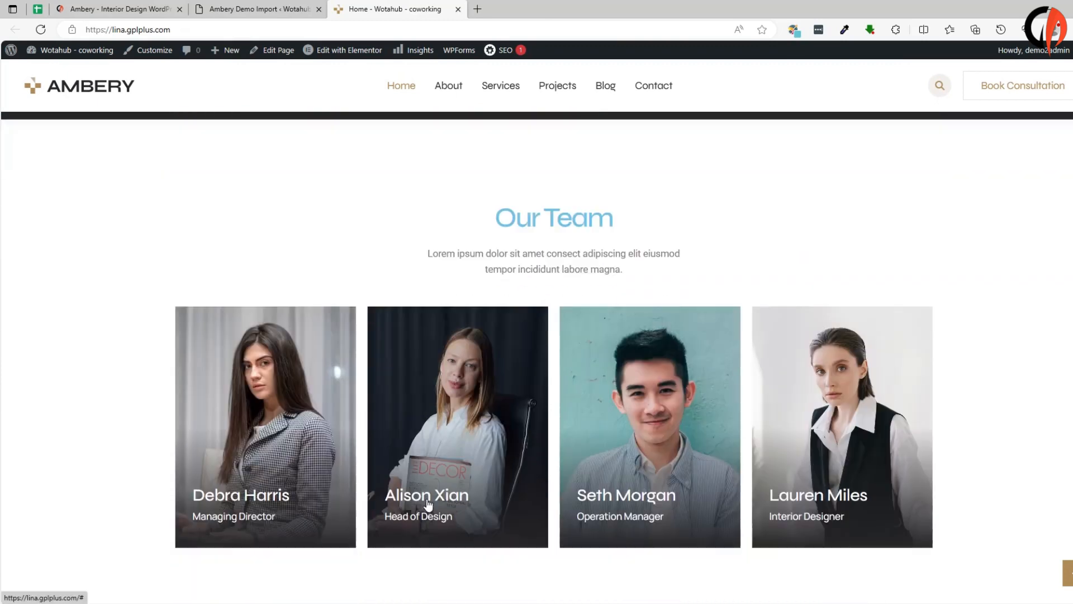
scroll(646, 468, "down", 3)
scroll(730, 307, "down", 3)
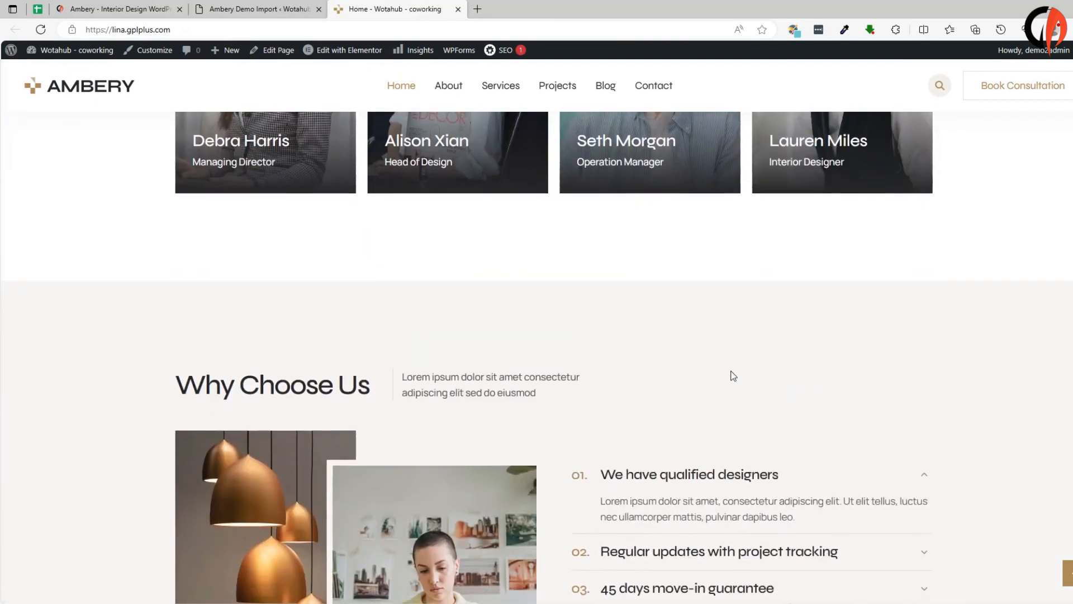
scroll(327, 425, "down", 2)
scroll(464, 437, "down", 3)
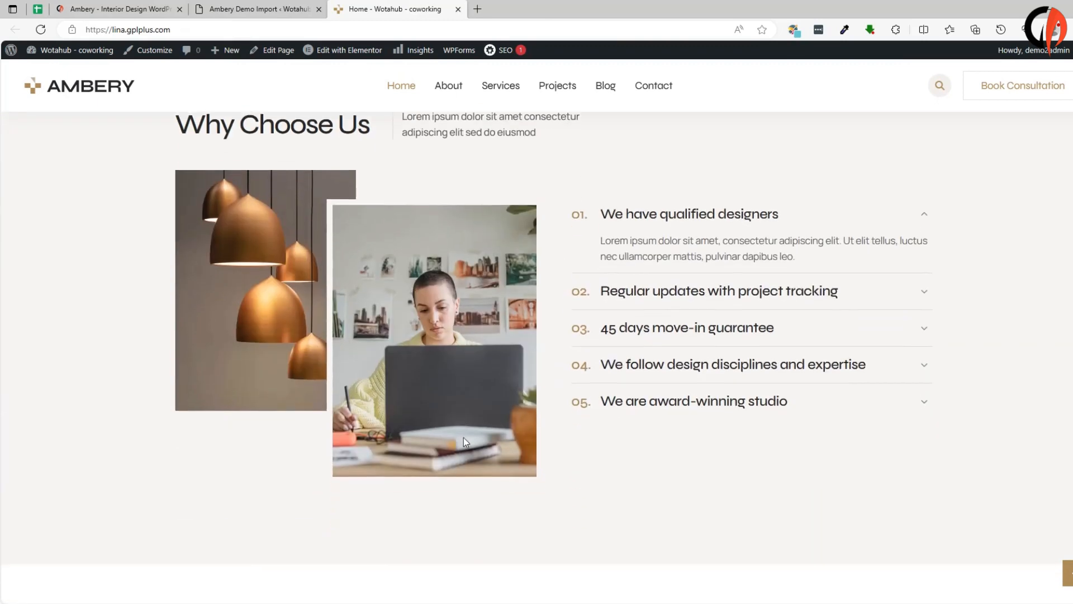
- Check the From the Blog posts, the project enquiry form and the footer at the end of the homepage
scroll(313, 408, "down", 3)
scroll(211, 416, "down", 5)
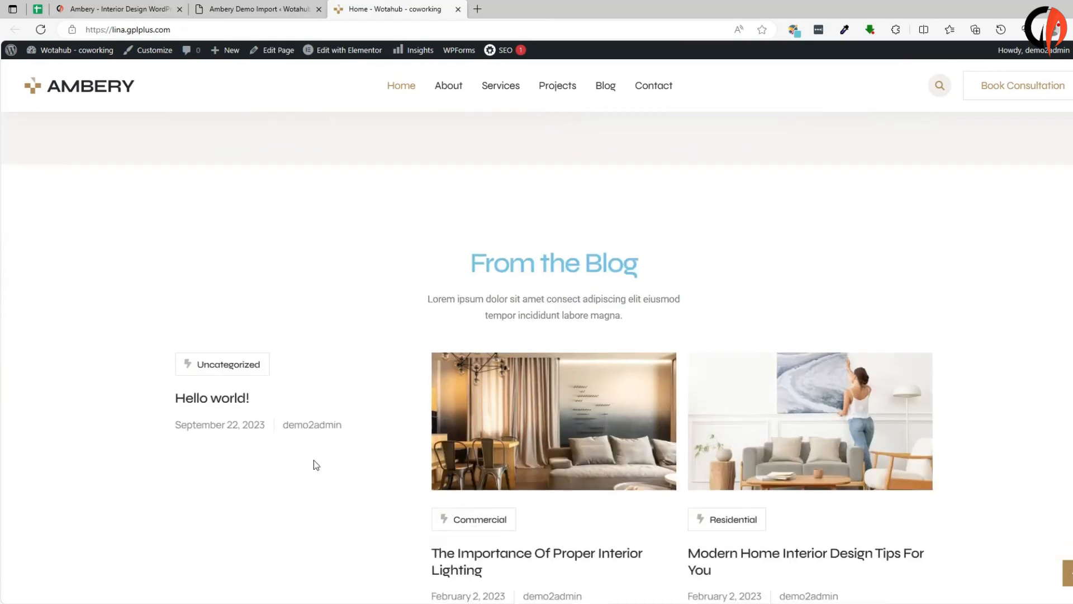
scroll(225, 454, "down", 2)
scroll(254, 431, "down", 3)
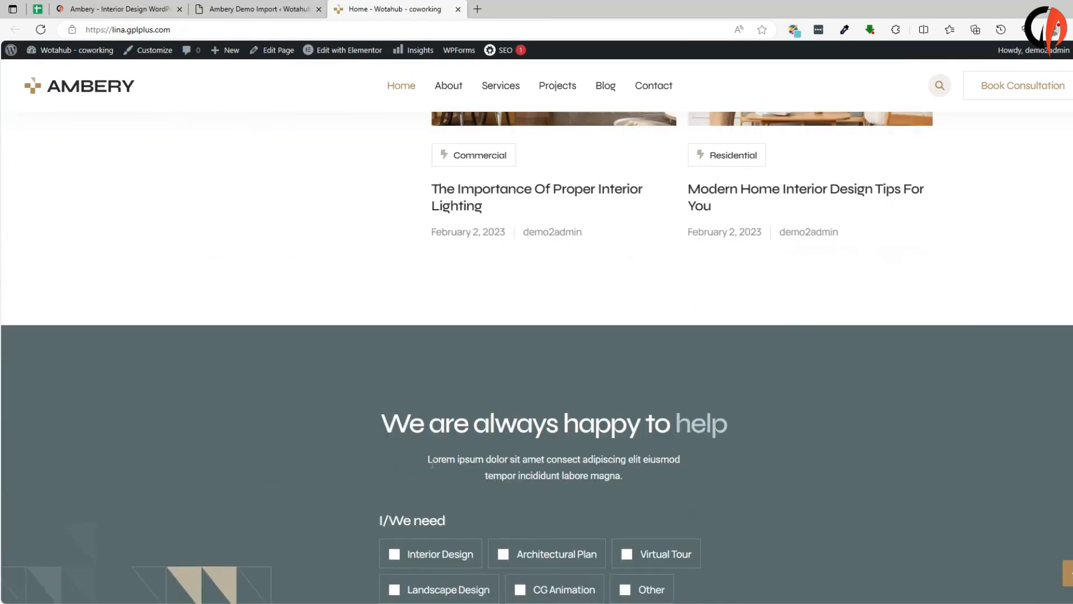
scroll(327, 472, "down", 3)
scroll(270, 453, "down", 3)
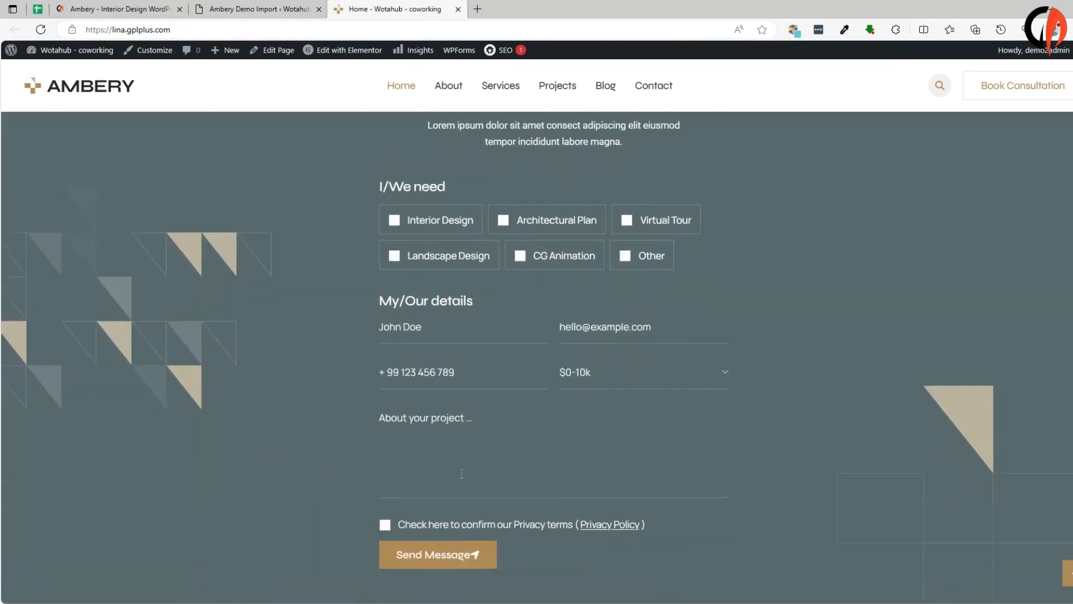
scroll(300, 454, "down", 4)
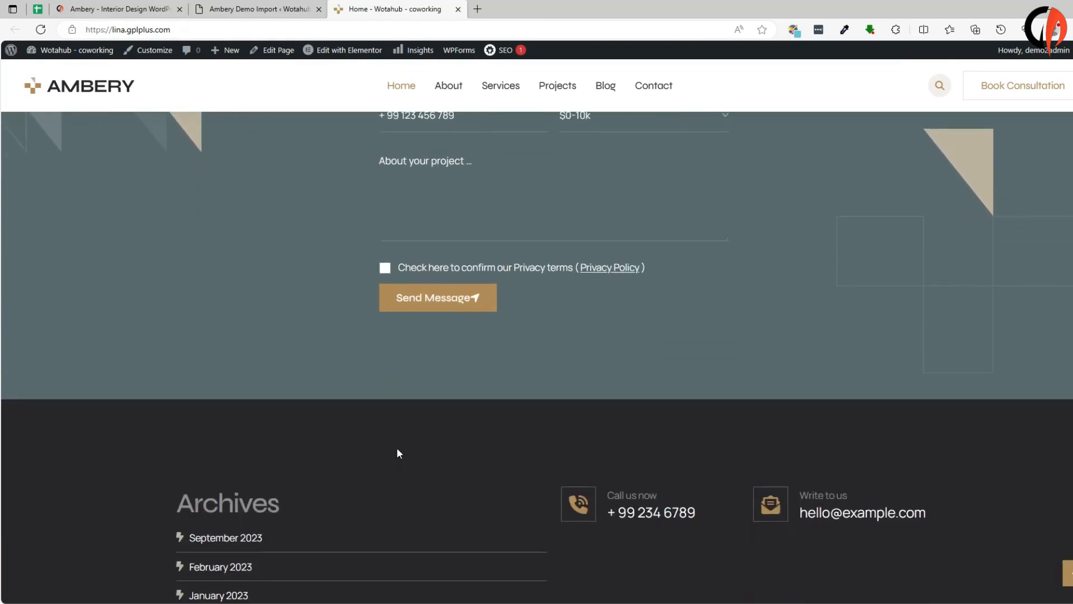
scroll(354, 436, "down", 3)
scroll(534, 434, "down", 3)
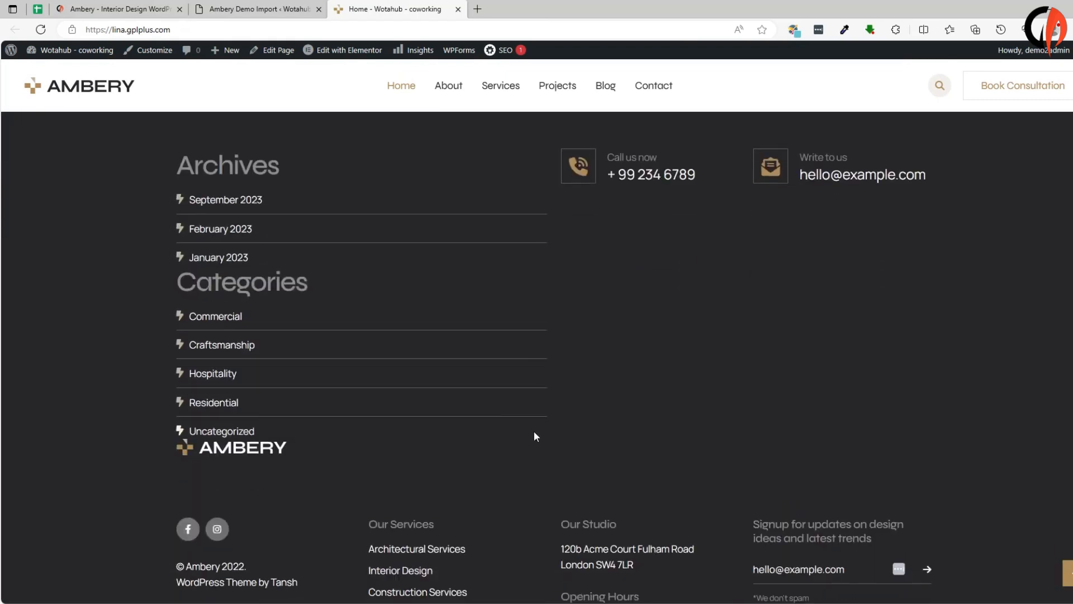
scroll(510, 505, "down", 2)
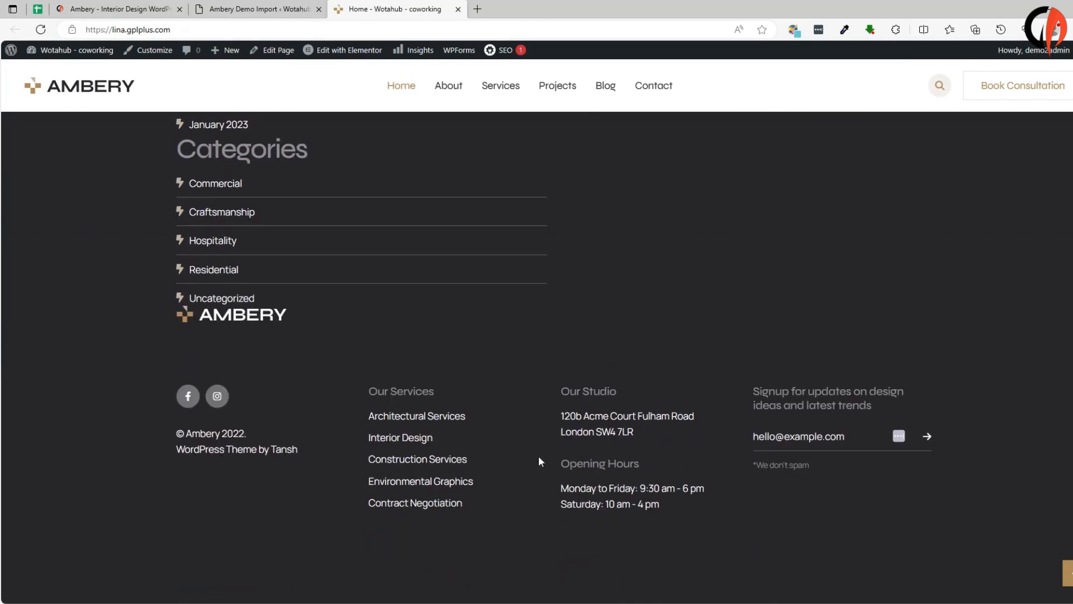
- Review the homepage sections in reverse, from the footer back up to the "In tune with your personality" hero banner
scroll(484, 482, "up", 3)
scroll(541, 504, "up", 8)
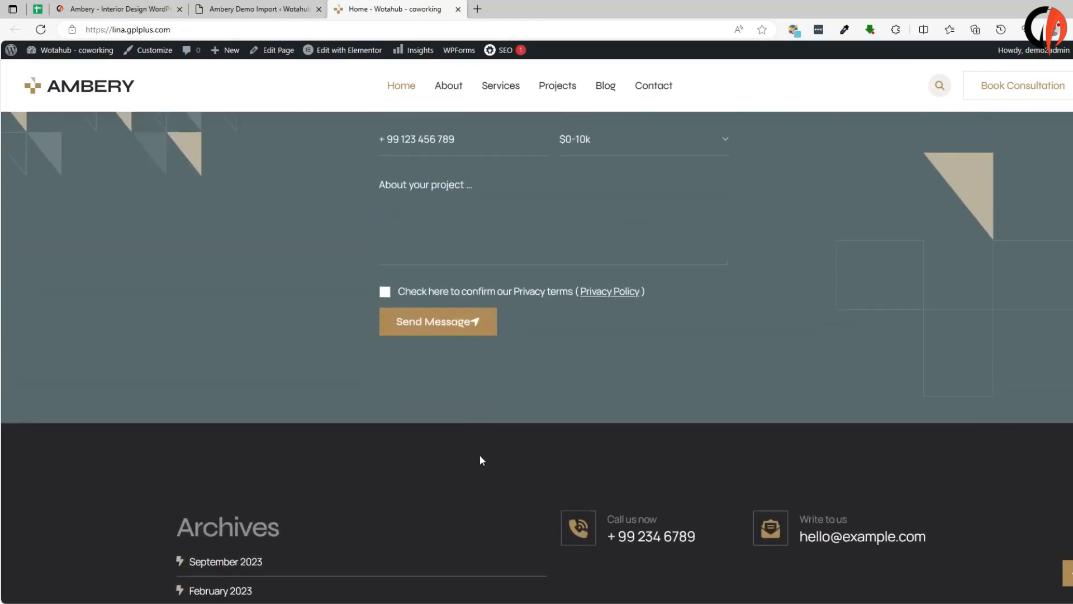
scroll(554, 492, "up", 3)
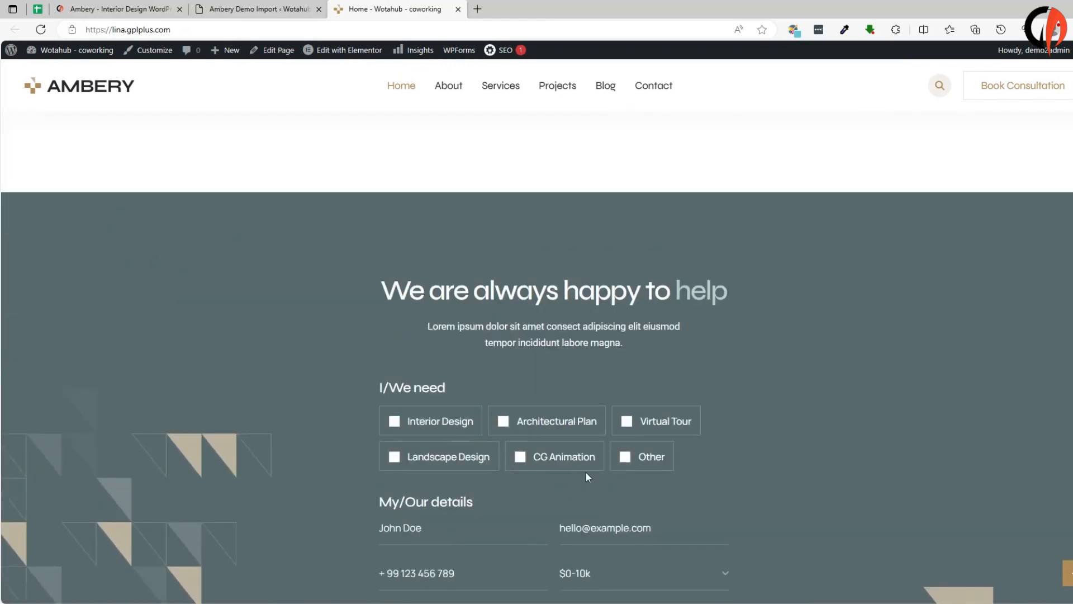
scroll(436, 488, "up", 12)
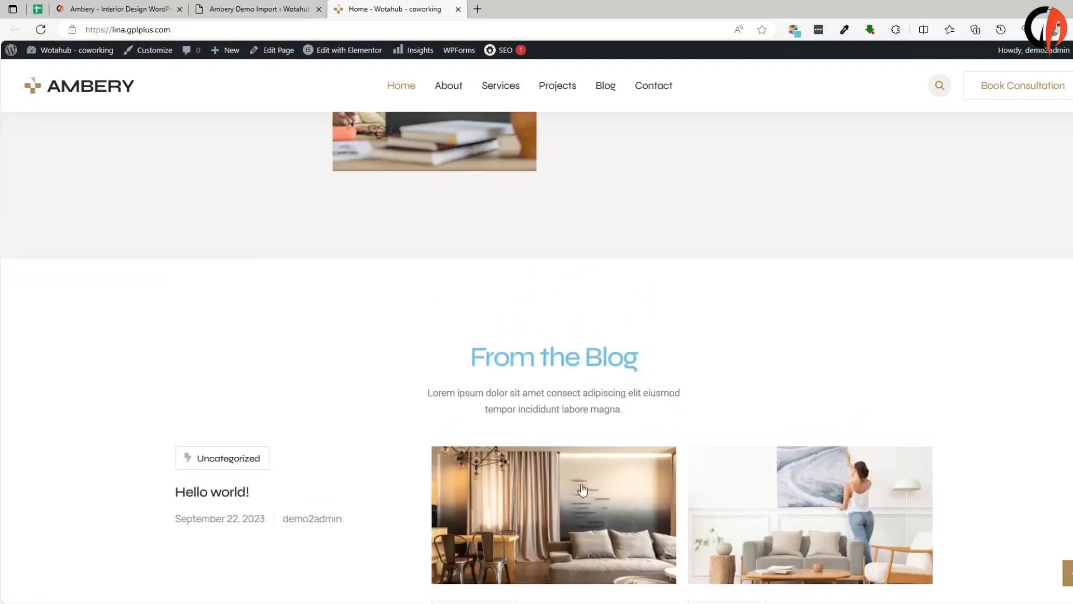
scroll(447, 487, "up", 12)
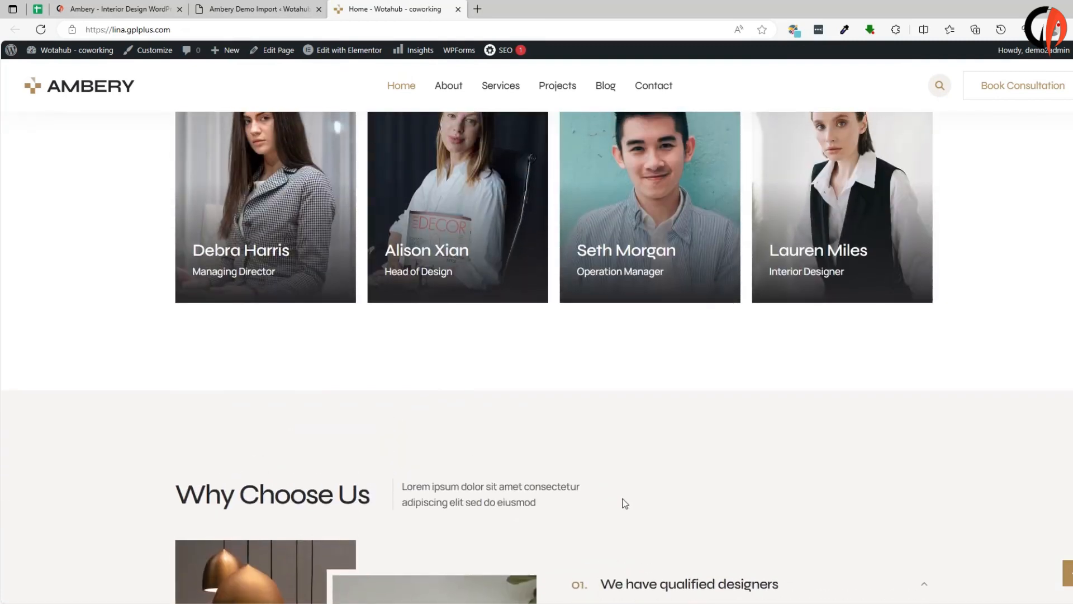
scroll(385, 432, "up", 10)
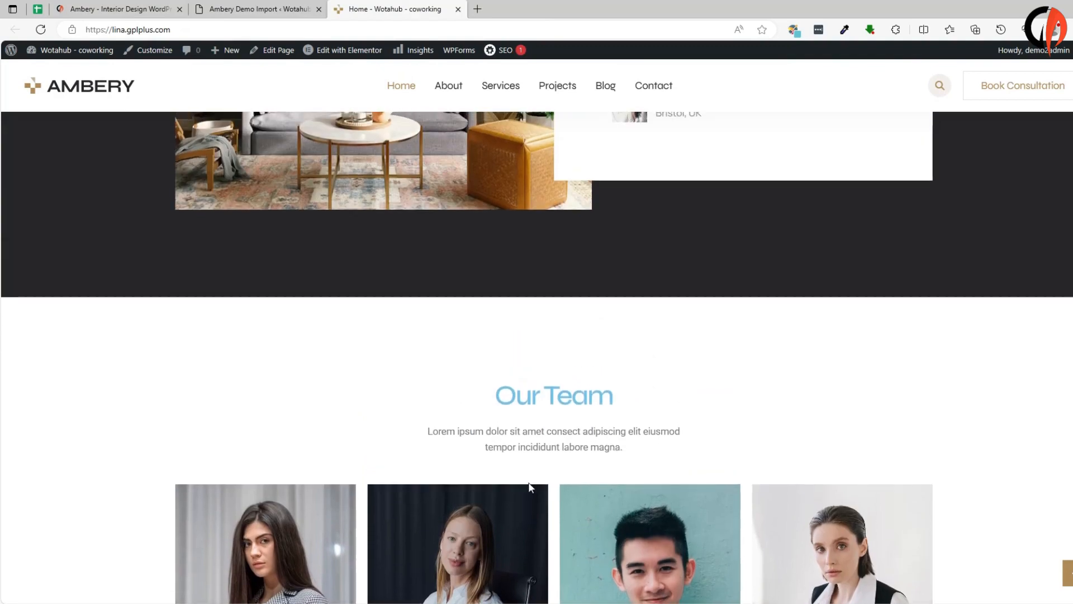
scroll(506, 436, "up", 8)
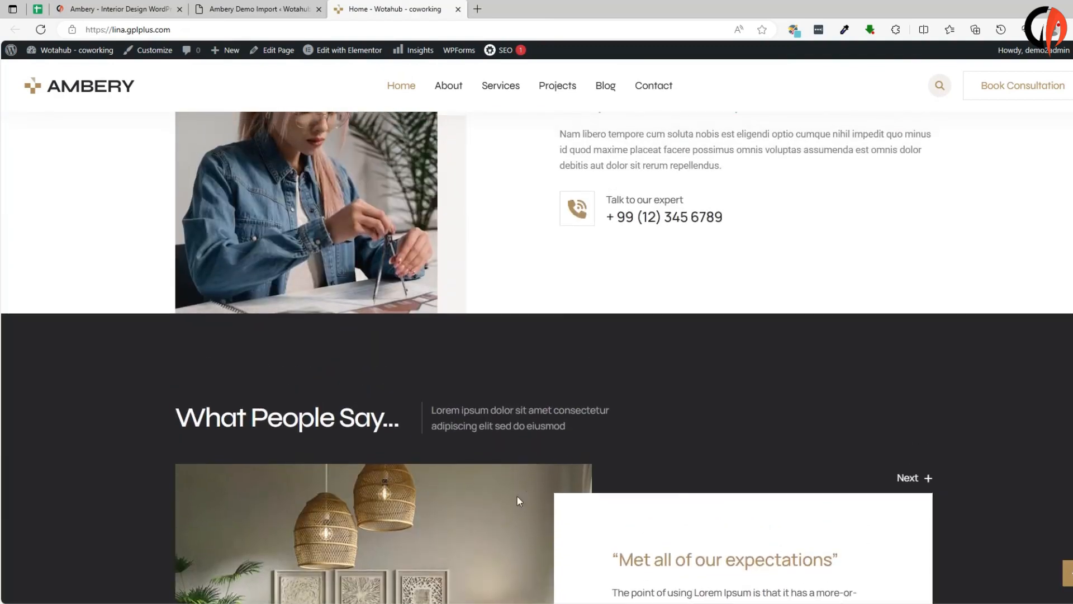
scroll(403, 484, "up", 8)
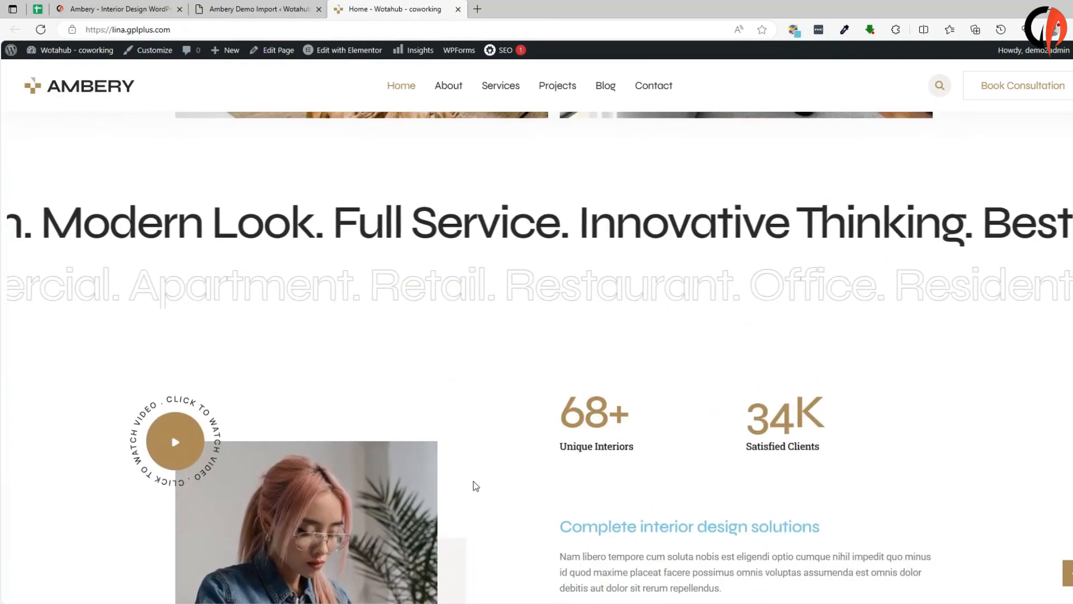
scroll(419, 468, "up", 8)
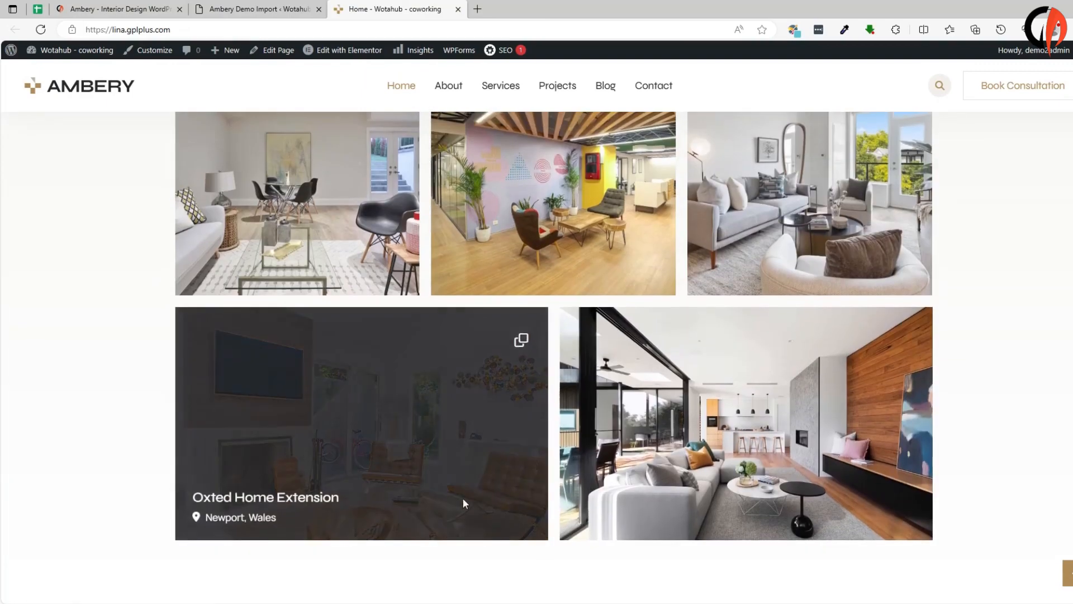
scroll(545, 472, "up", 8)
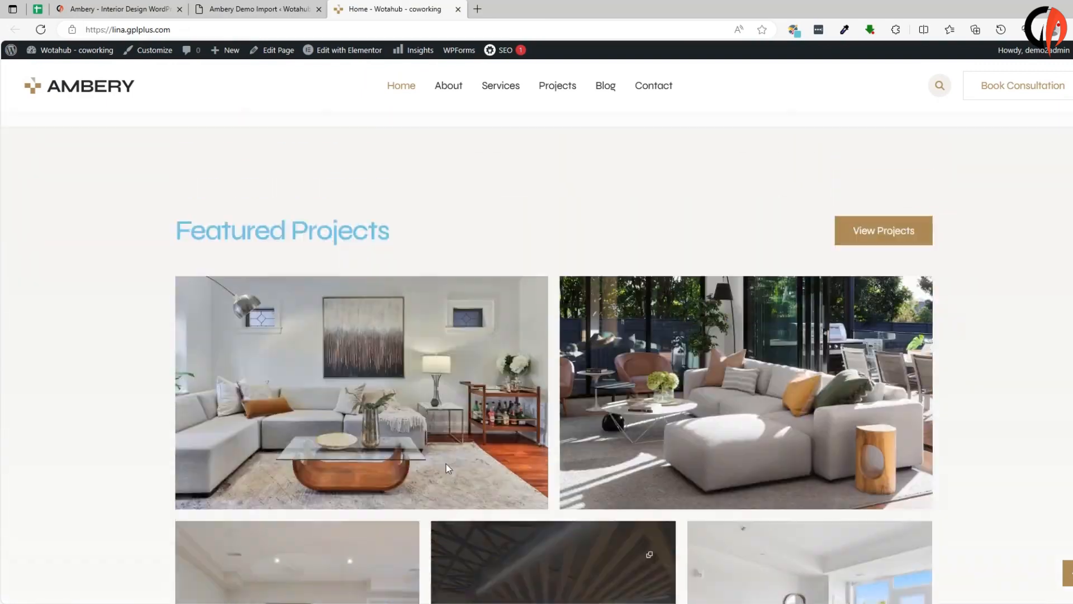
scroll(518, 469, "up", 10)
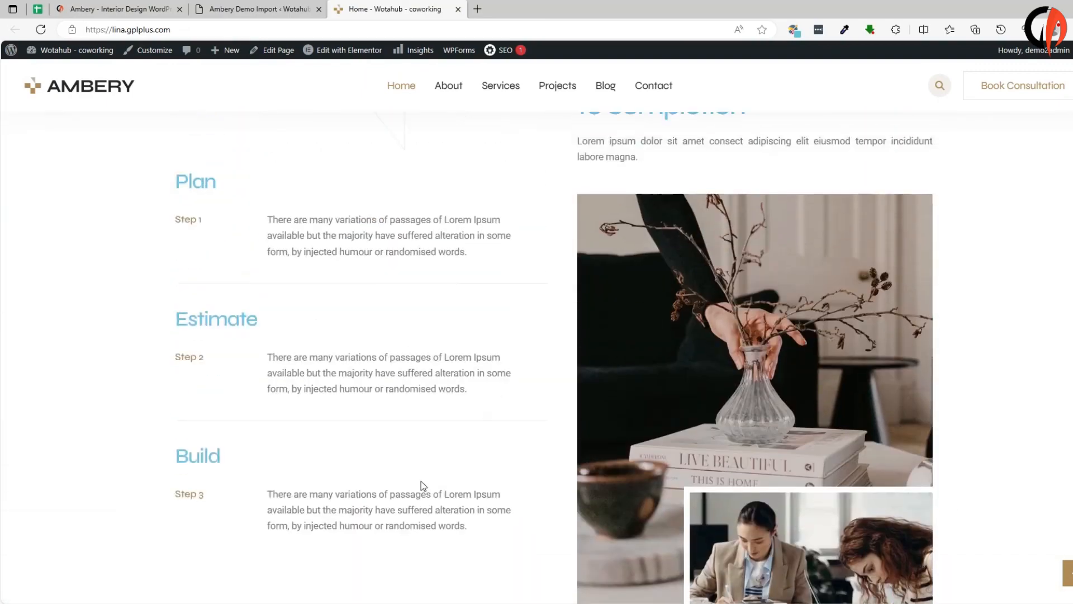
scroll(484, 457, "up", 5)
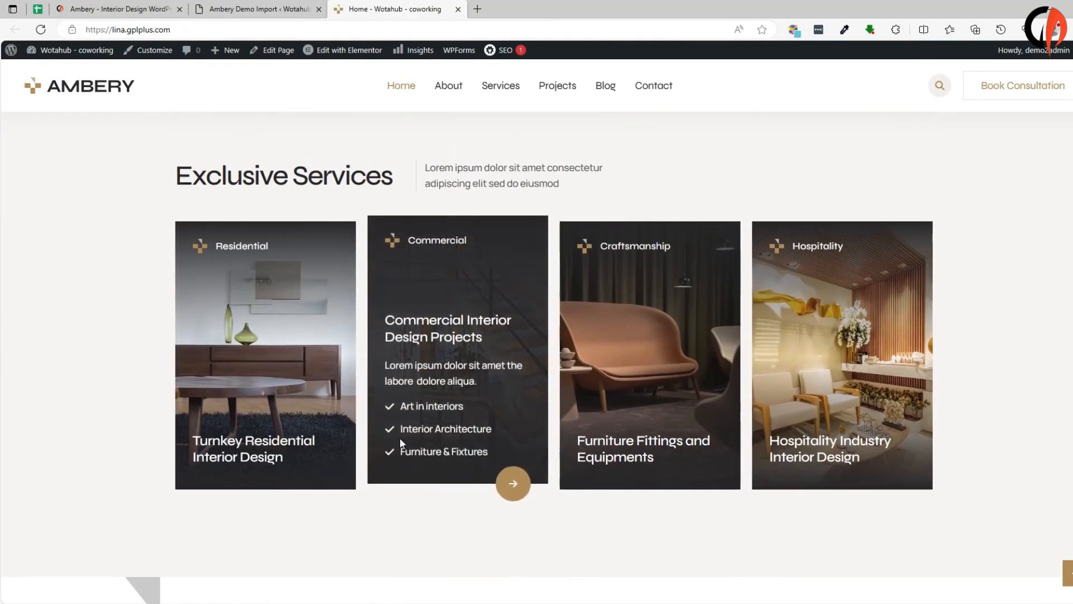
scroll(400, 437, "up", 8)
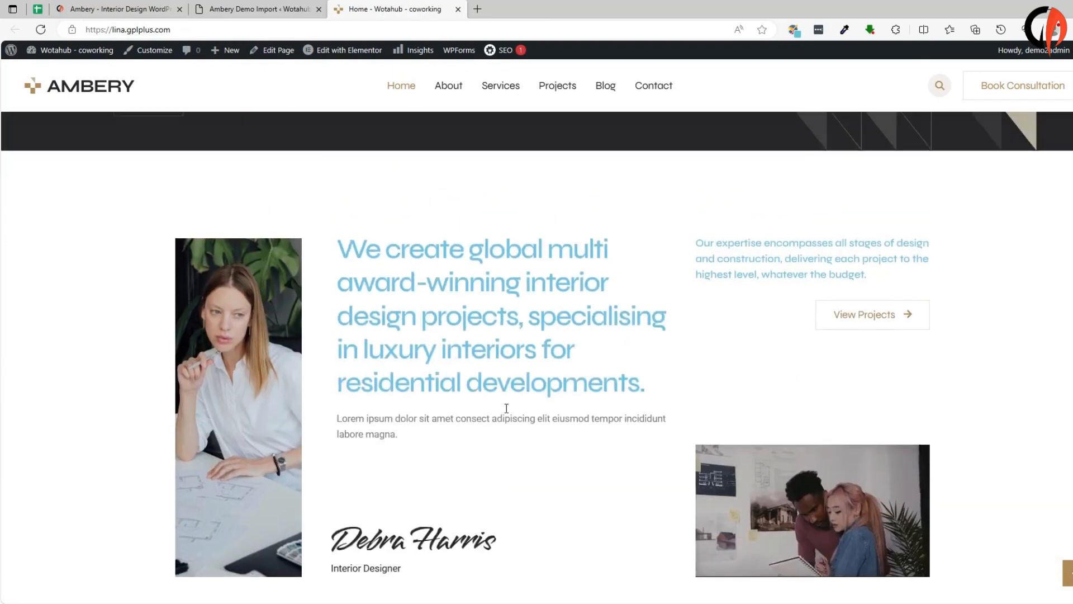
scroll(506, 408, "up", 8)
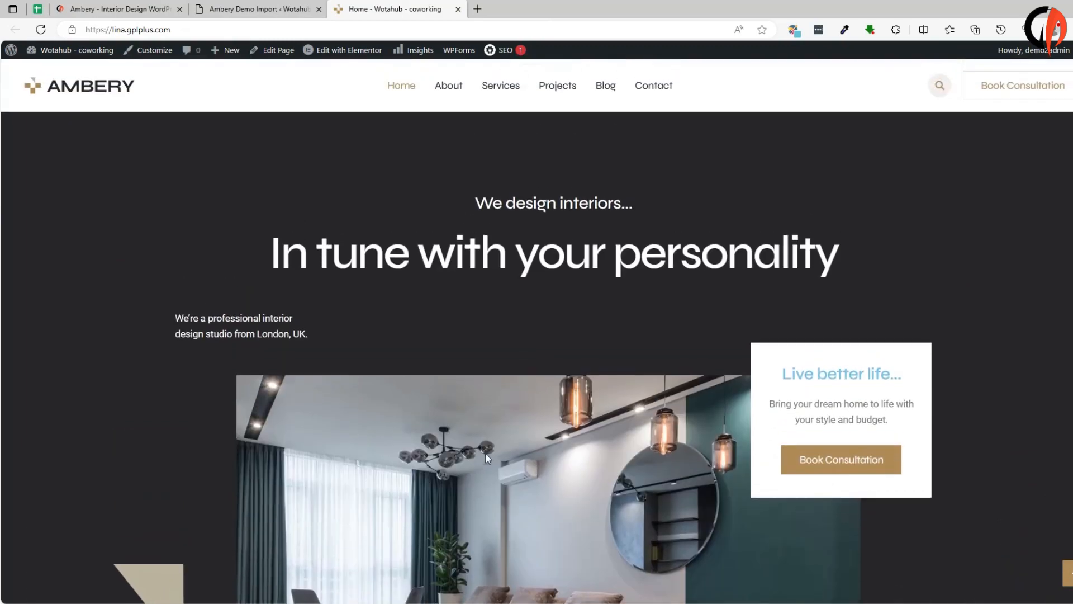
scroll(519, 415, "down", 2)
scroll(519, 414, "up", 2)
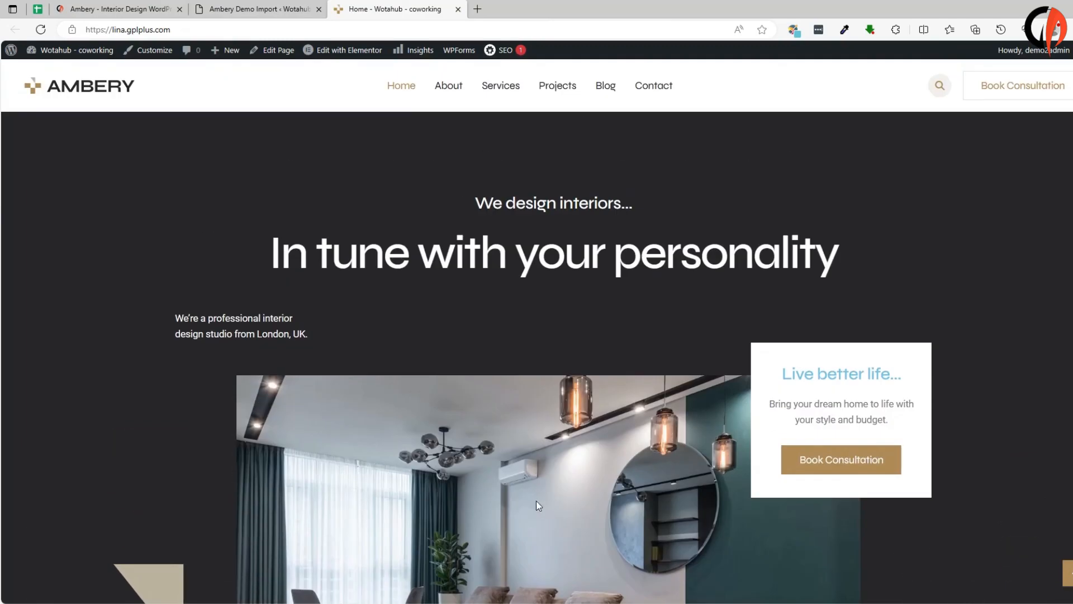